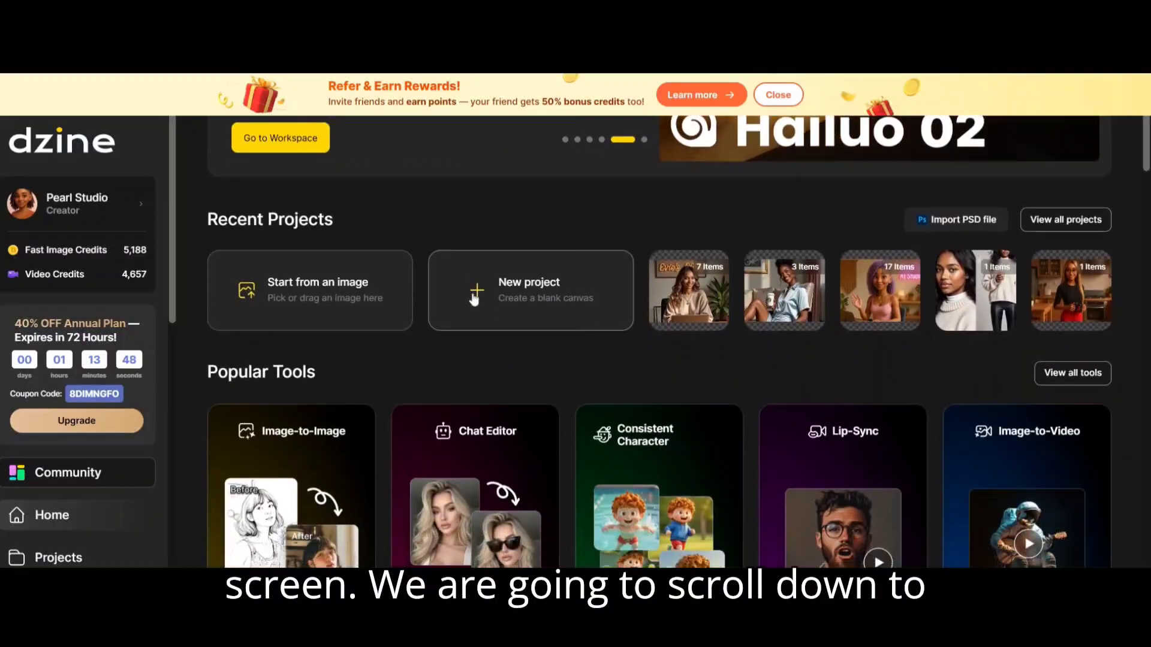
Step: Start building a new consistent character in Training Mode, starting with a description
left_click(646, 444)
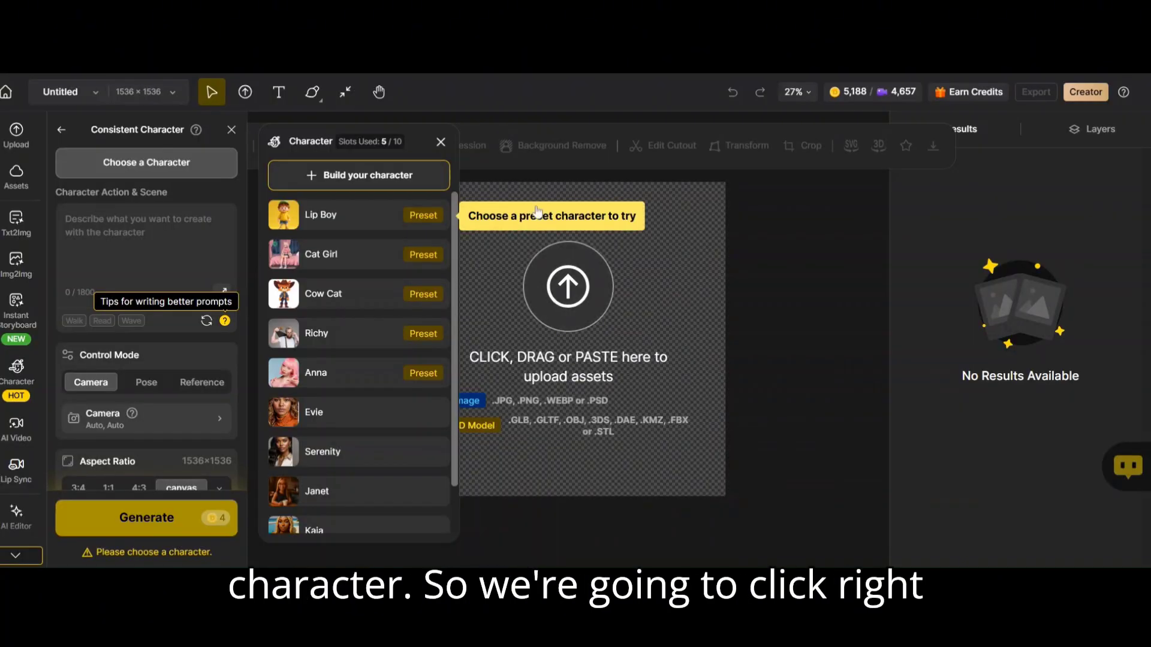
left_click(391, 178)
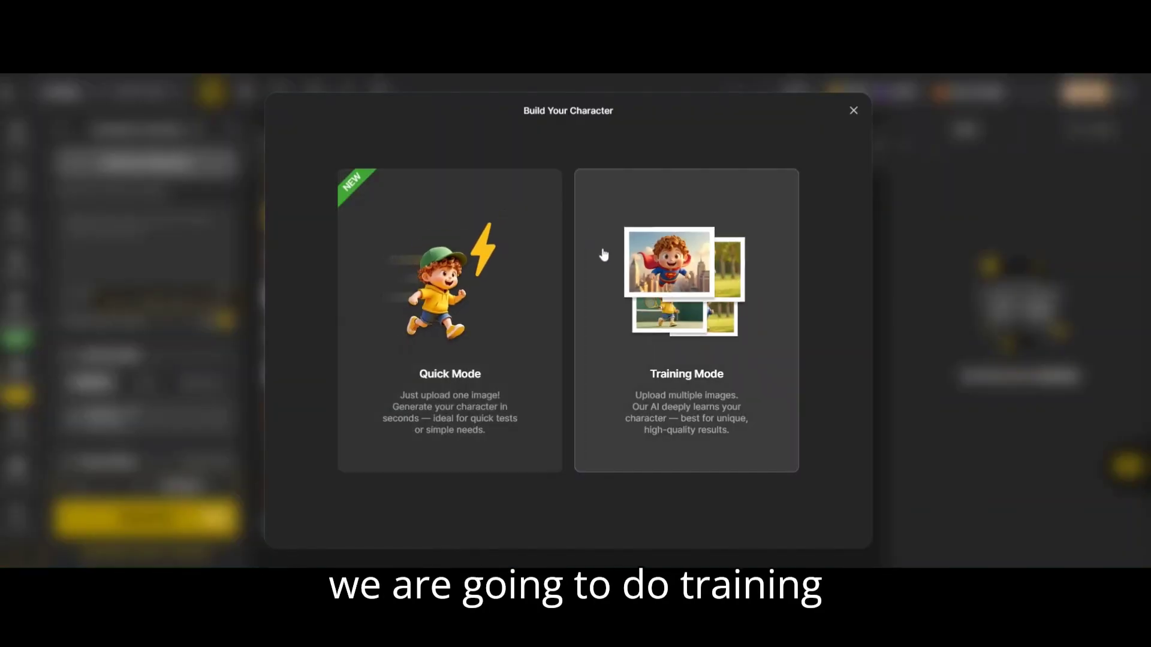
left_click(686, 308)
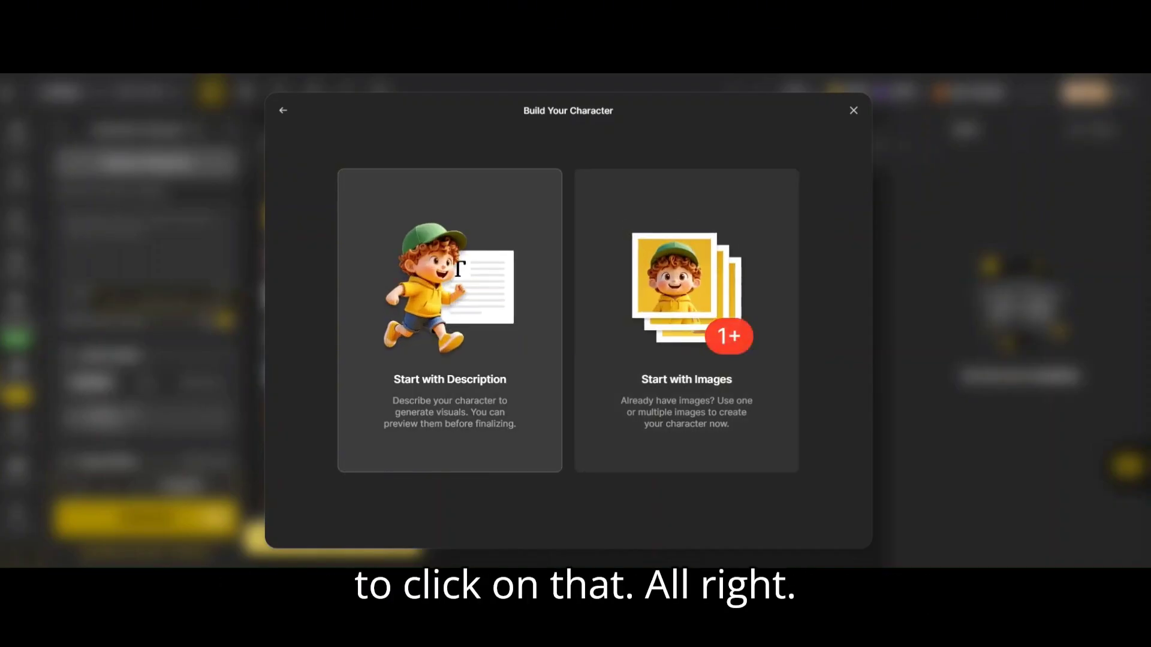
left_click(506, 344)
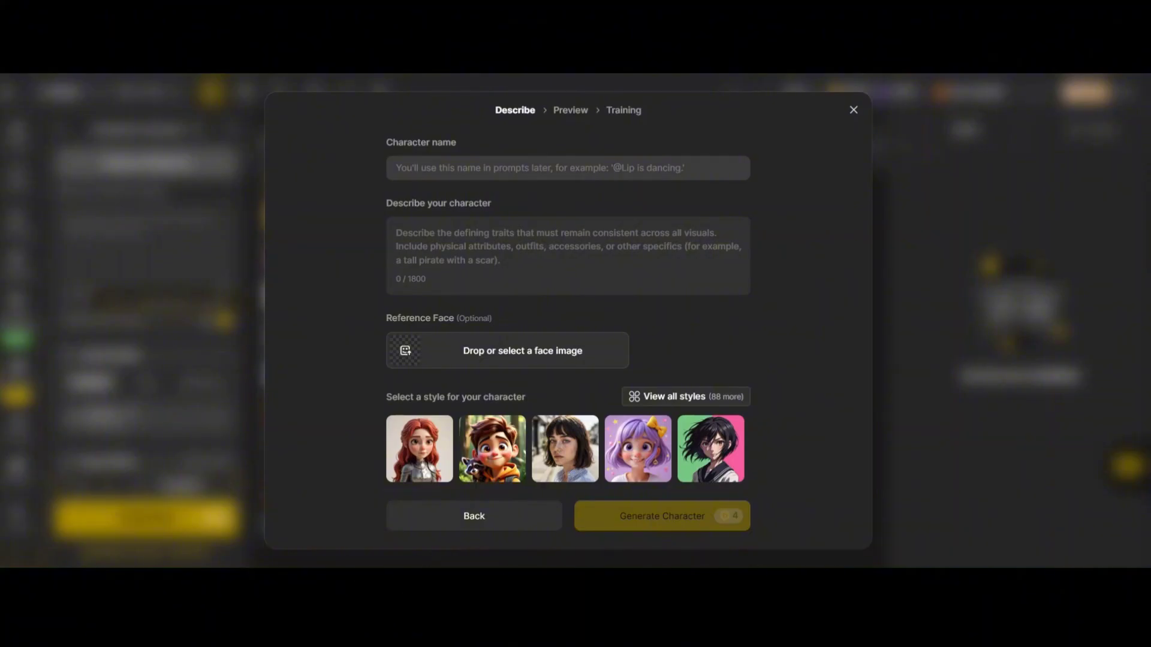
Step: Name the character Heaven and paste the prepared ultra-realistic portrait description of a Black woman with voluminous curls and a white sleeveless gown
left_click(537, 168)
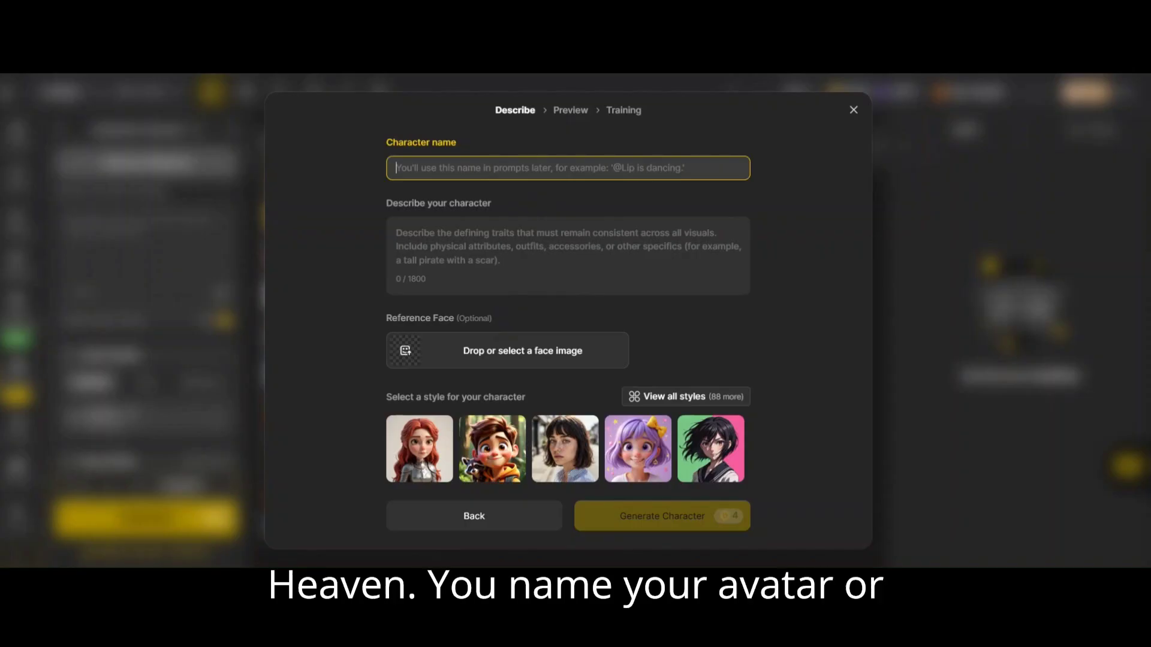
type("Hea")
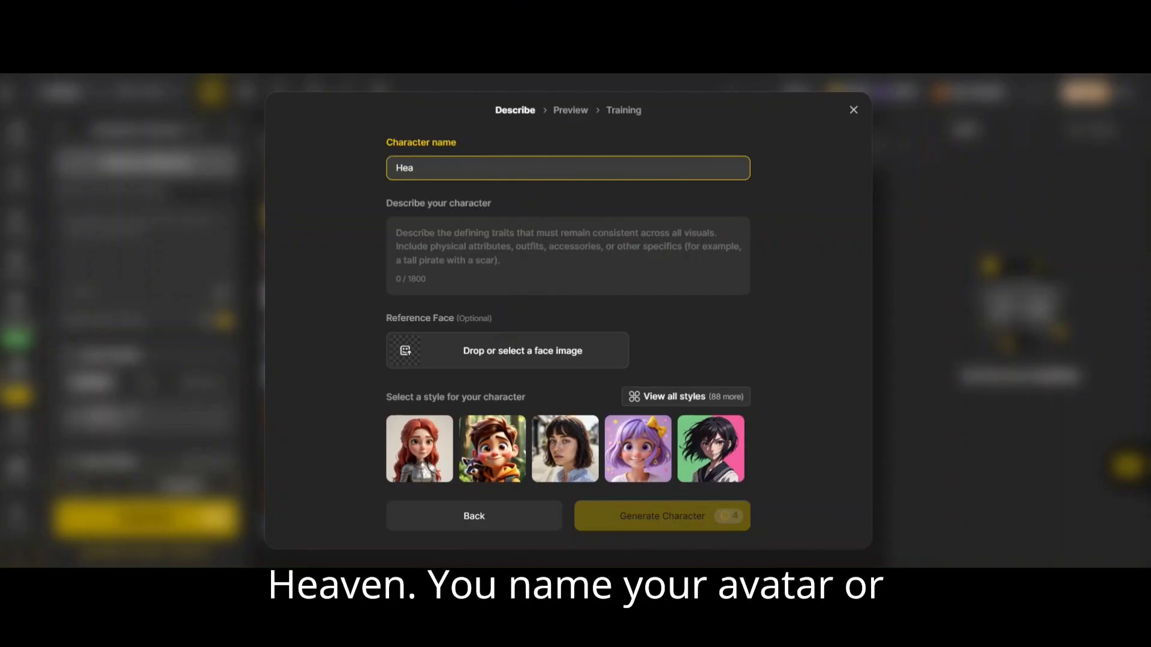
type("ven")
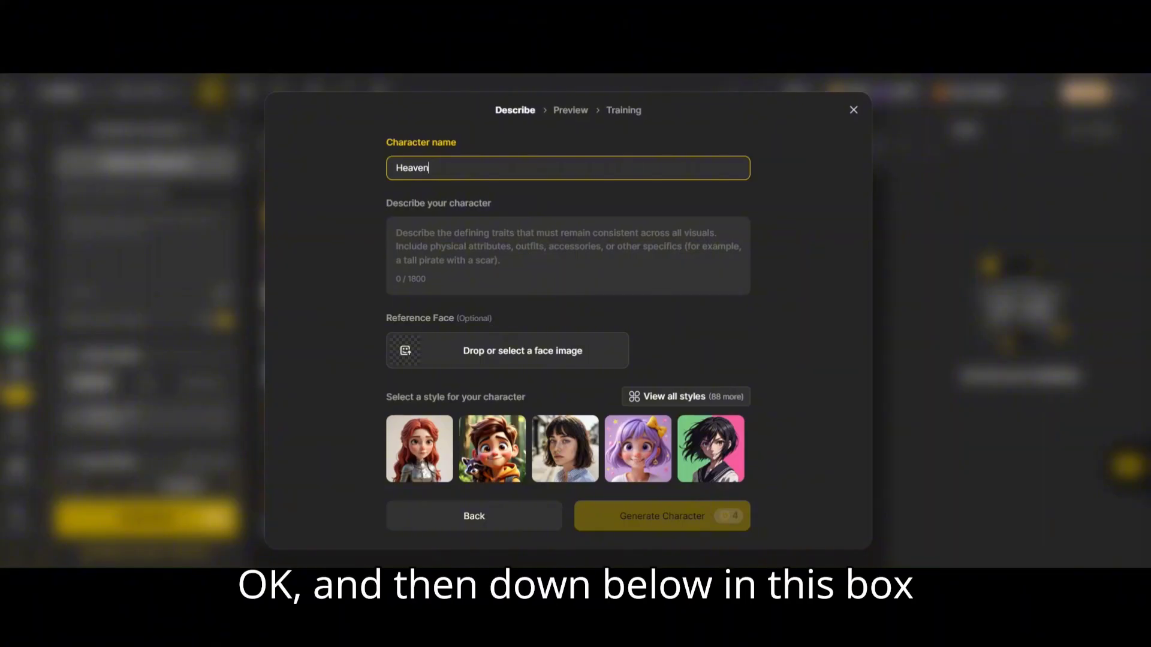
left_click(513, 228)
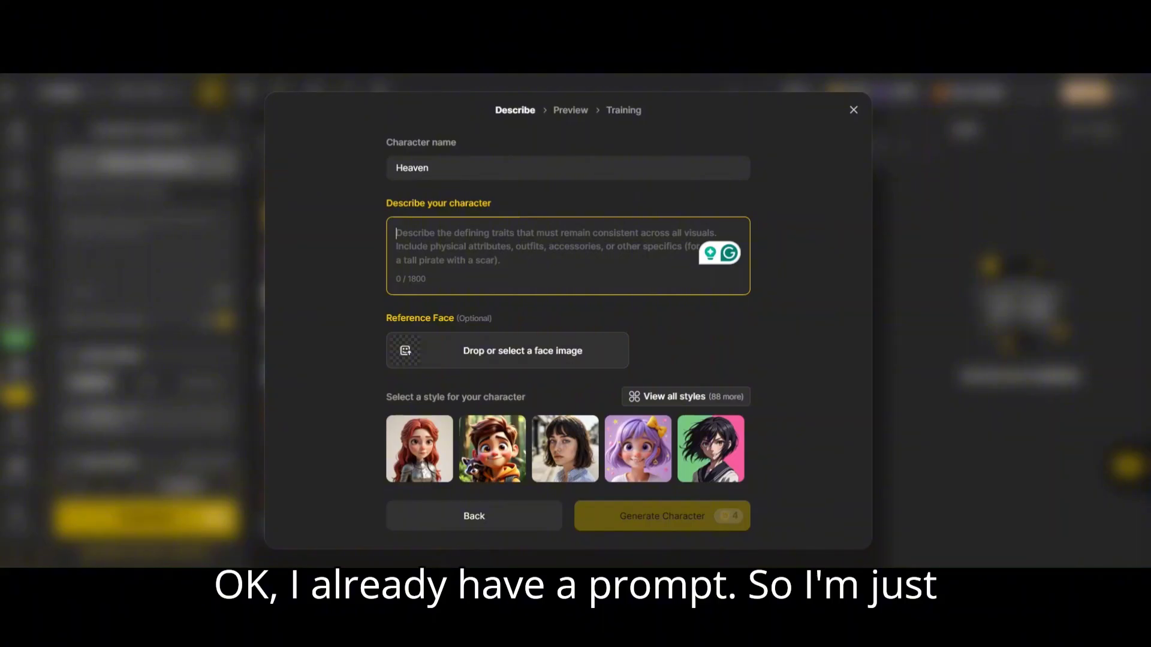
key("ctrl+v")
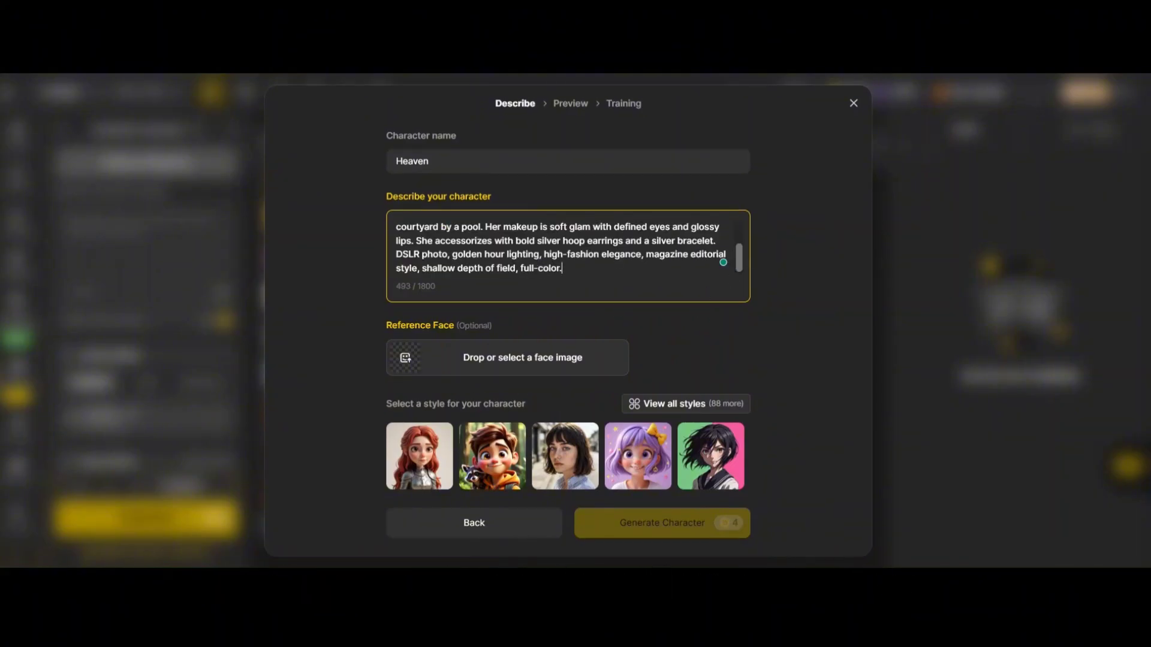
scroll(723, 262, "up", 5)
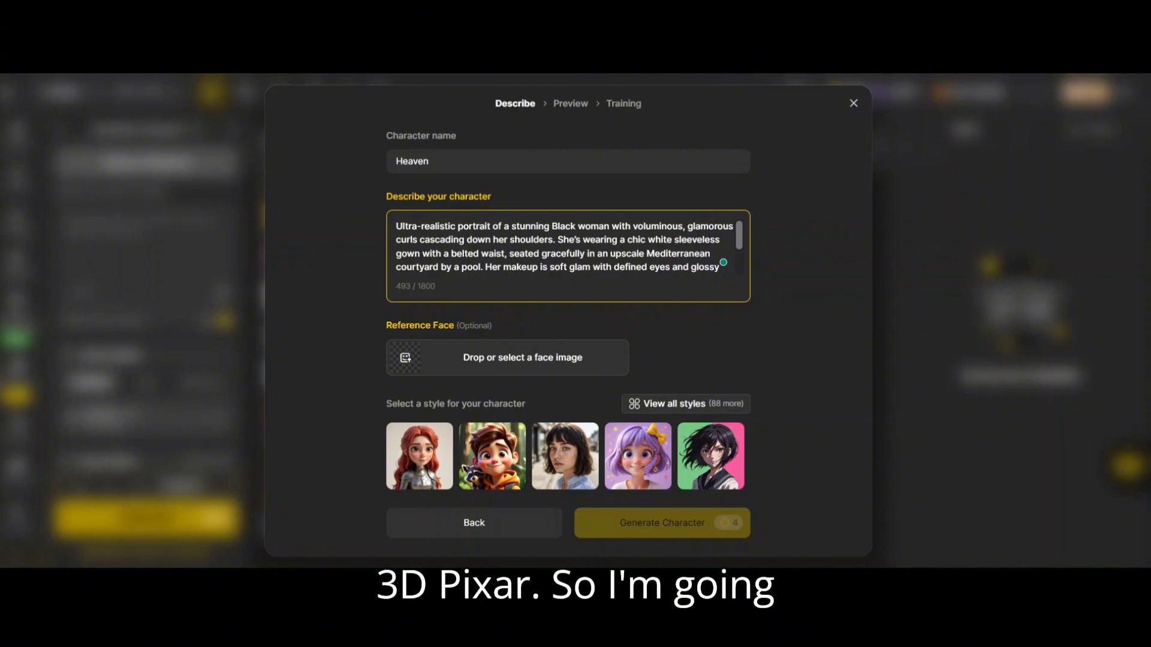
Step: Choose the realistic style showing the dark-haired woman with a bob and generate the character
left_click(566, 457)
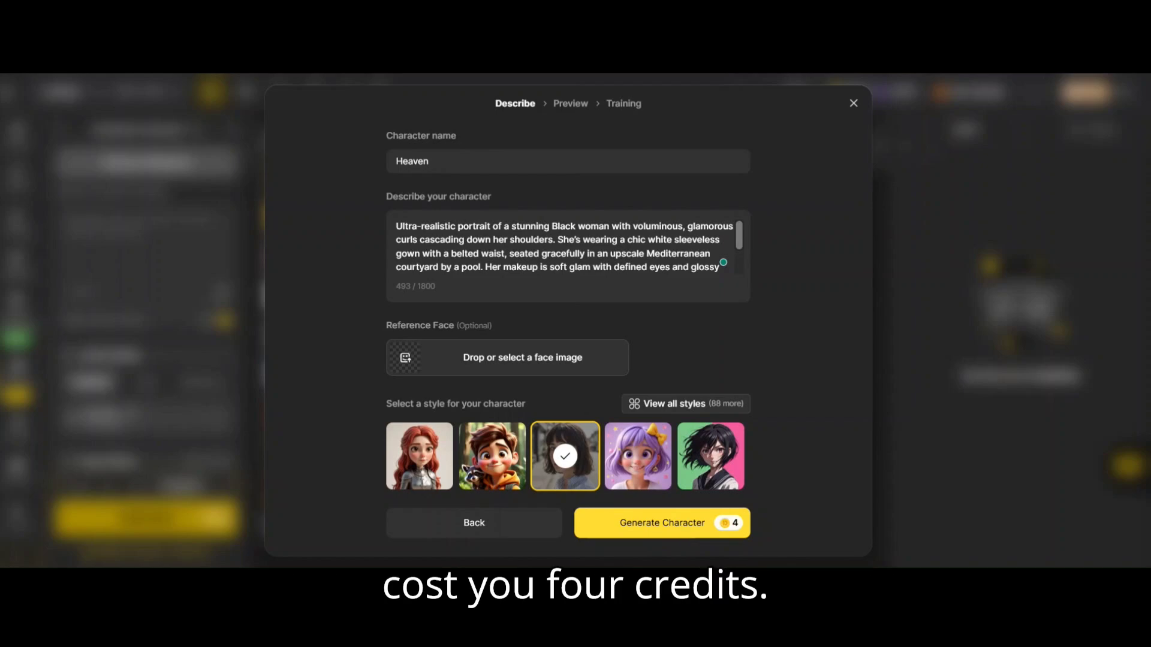
left_click(682, 535)
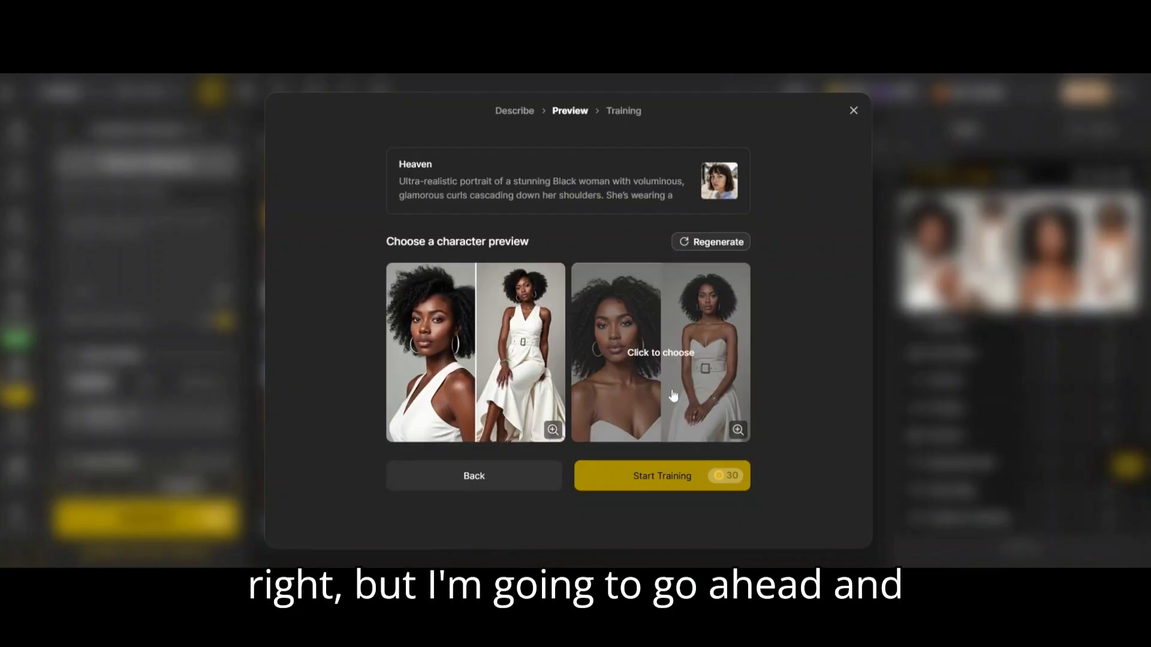
Step: Train the character from the preview with the strapless white dress and use it in Consistent Character
left_click(668, 358)
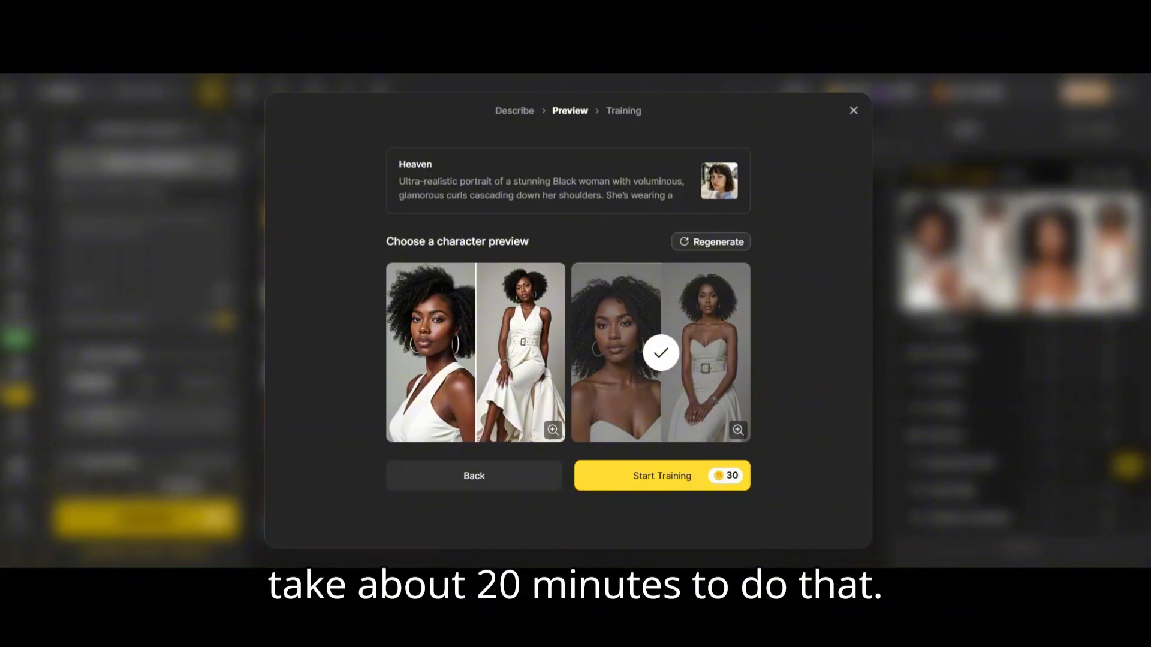
left_click(663, 477)
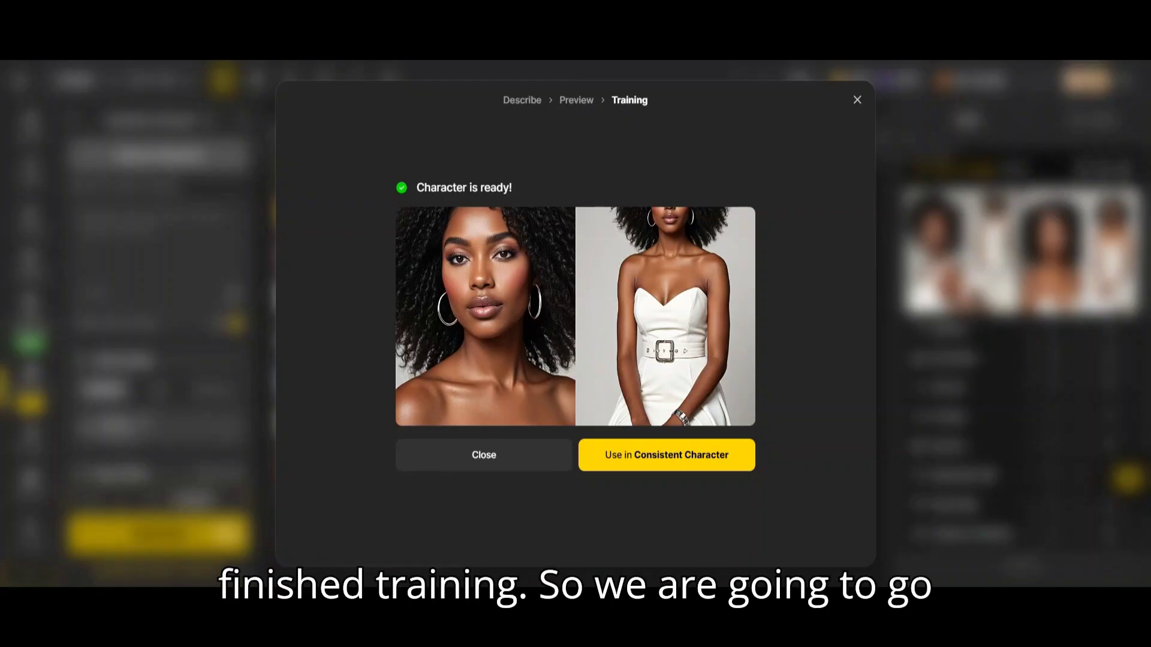
left_click(673, 467)
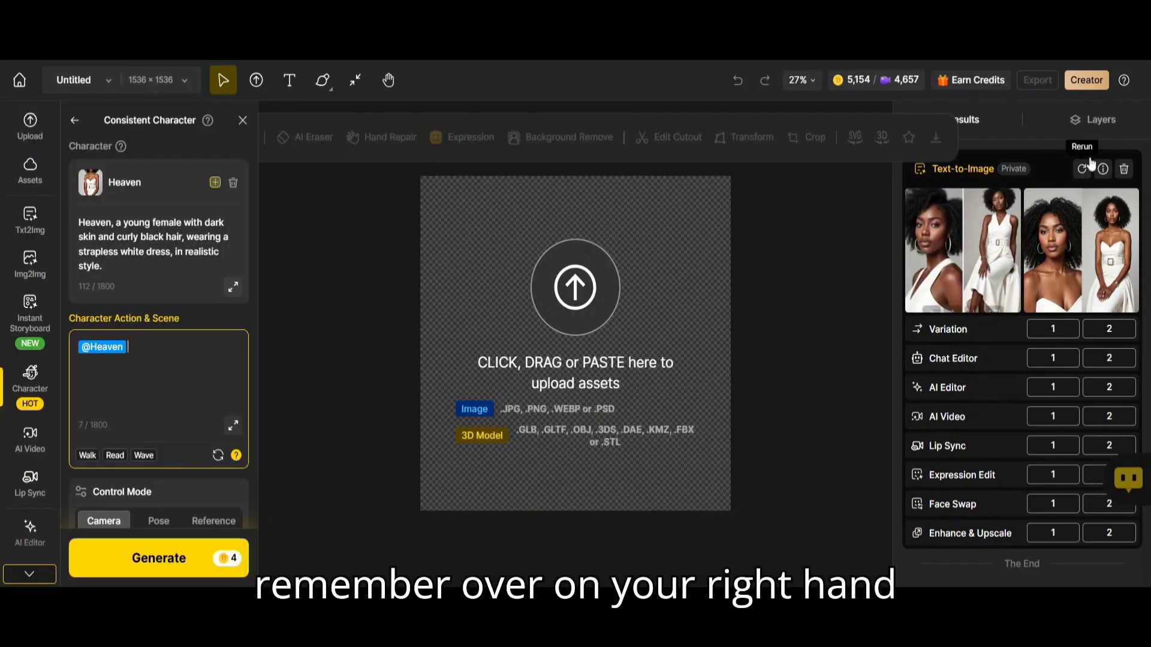
mouse_move(1088, 246)
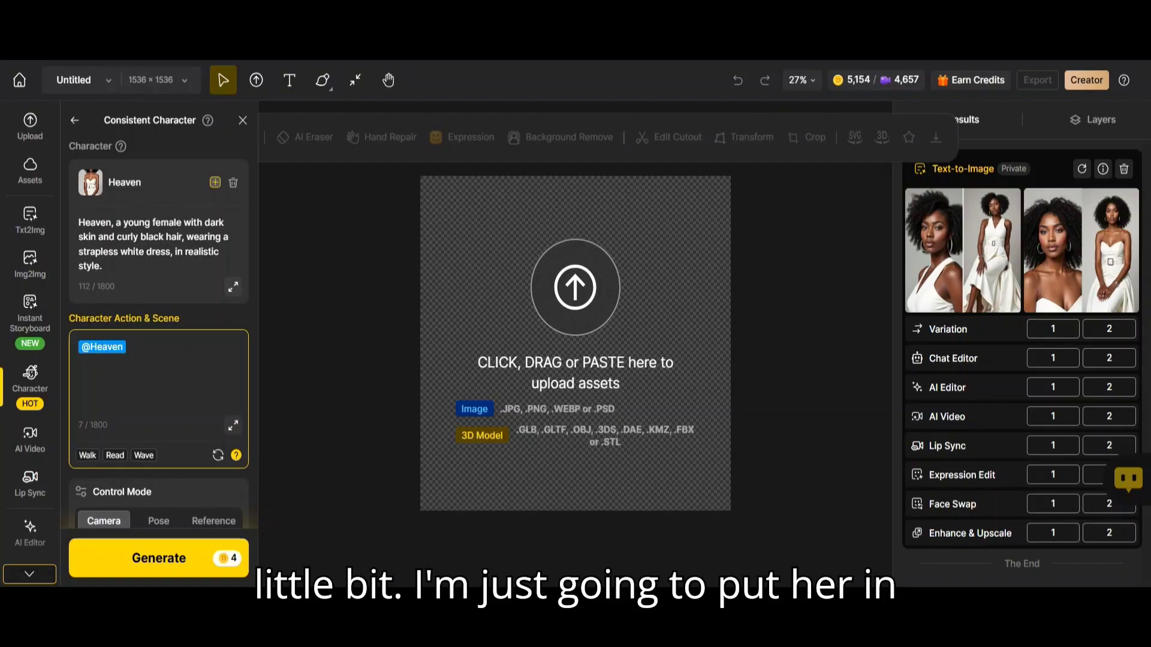
Step: Change the dress colour in Heaven's character description to sage green
left_click(146, 252)
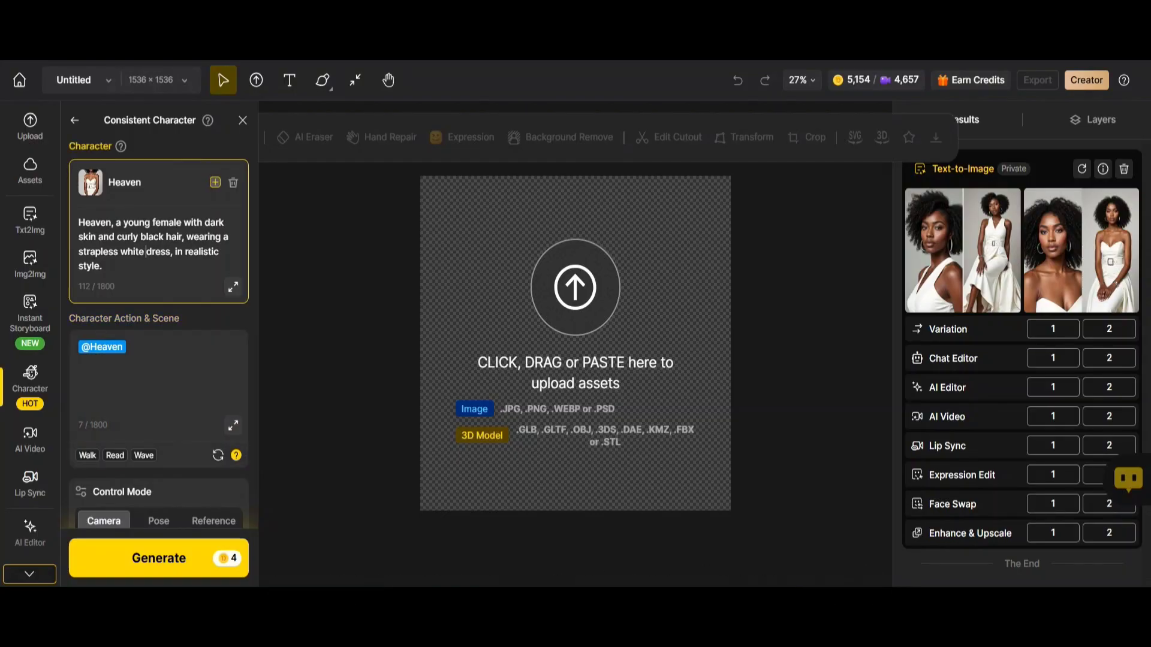
key("BackSpace")
key("BackSpace")
key("BackSpace")
key("BackSpace")
key("BackSpace")
key("BackSpace")
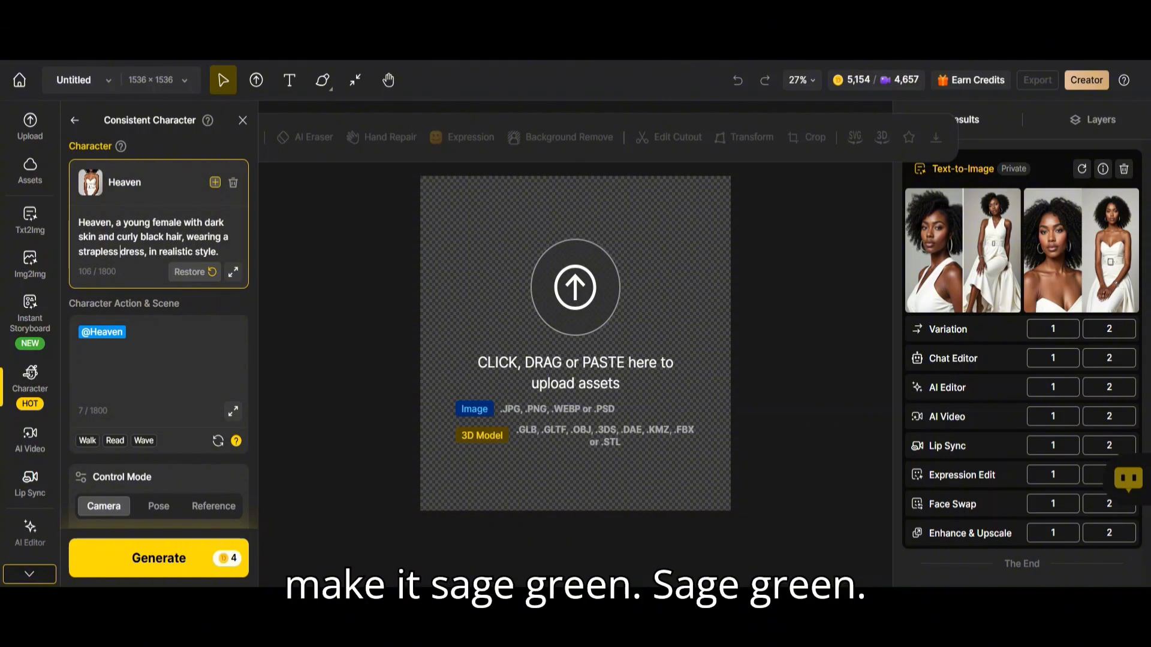
type("sage gr")
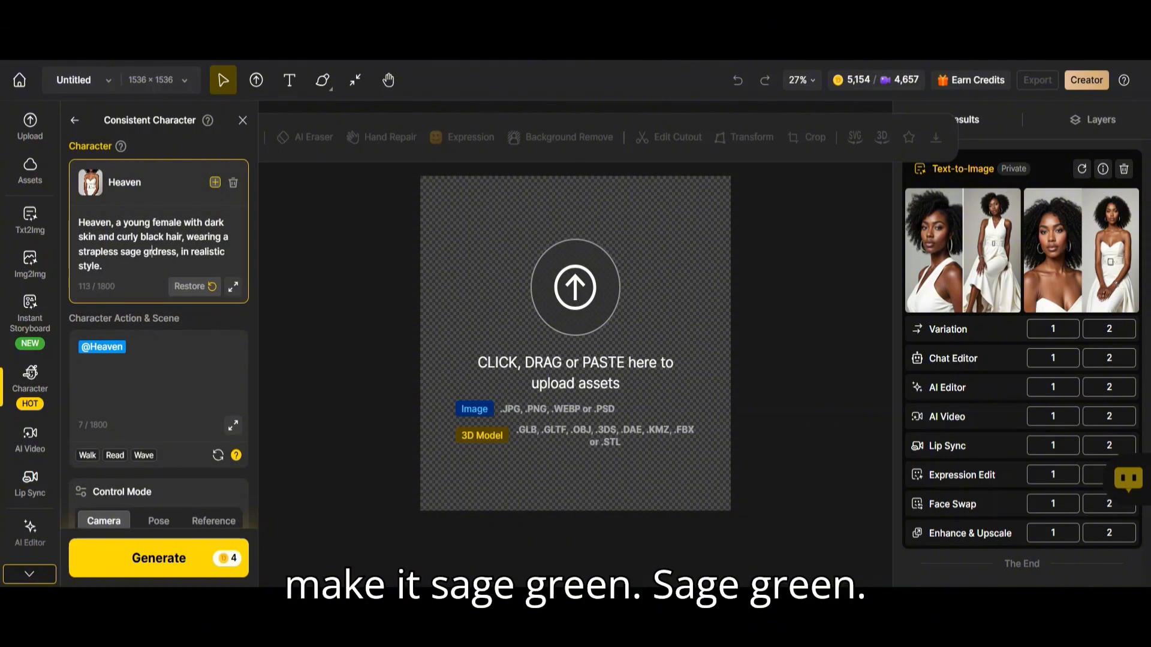
type("een")
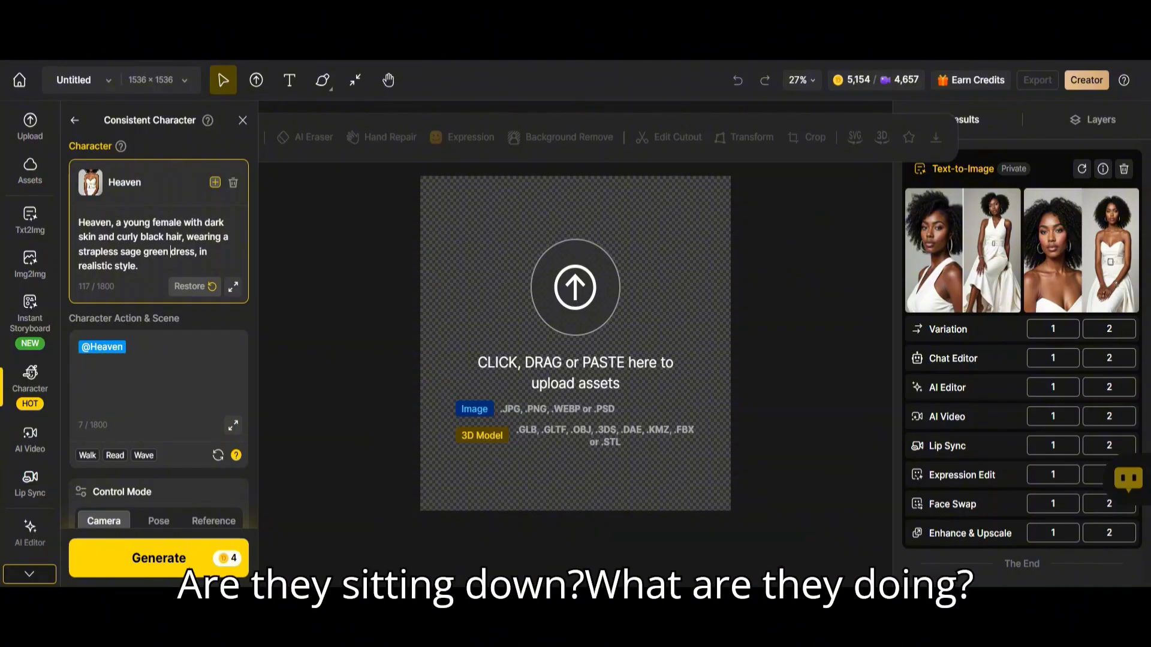
left_click(128, 347)
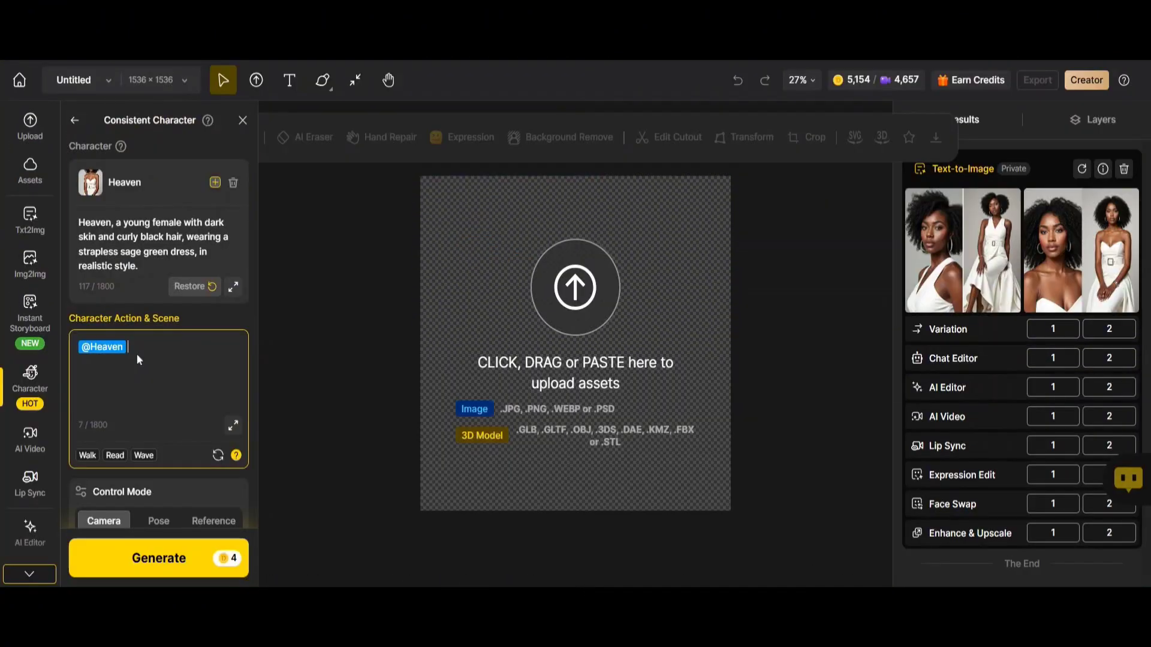
key("ctrl+v")
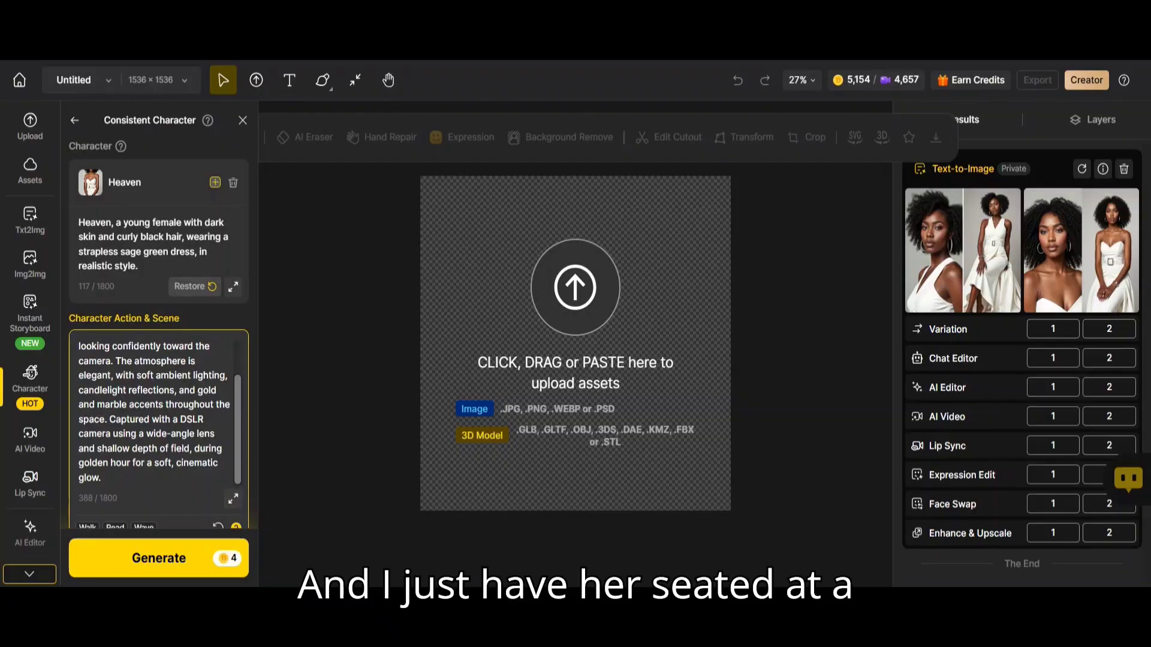
scroll(154, 413, "up", 1)
left_click(171, 347)
key("BackSpace")
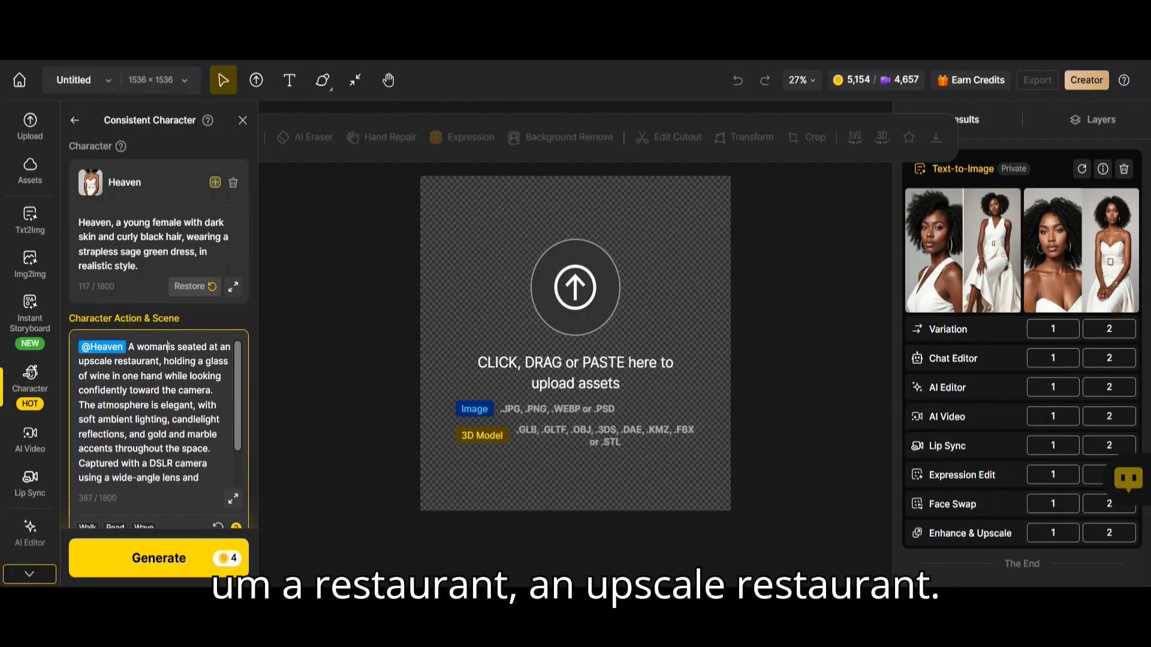
key("BackSpace")
key("BackSpace")
key("BackSpace")
key("BackSpace")
key("BackSpace")
key("BackSpace")
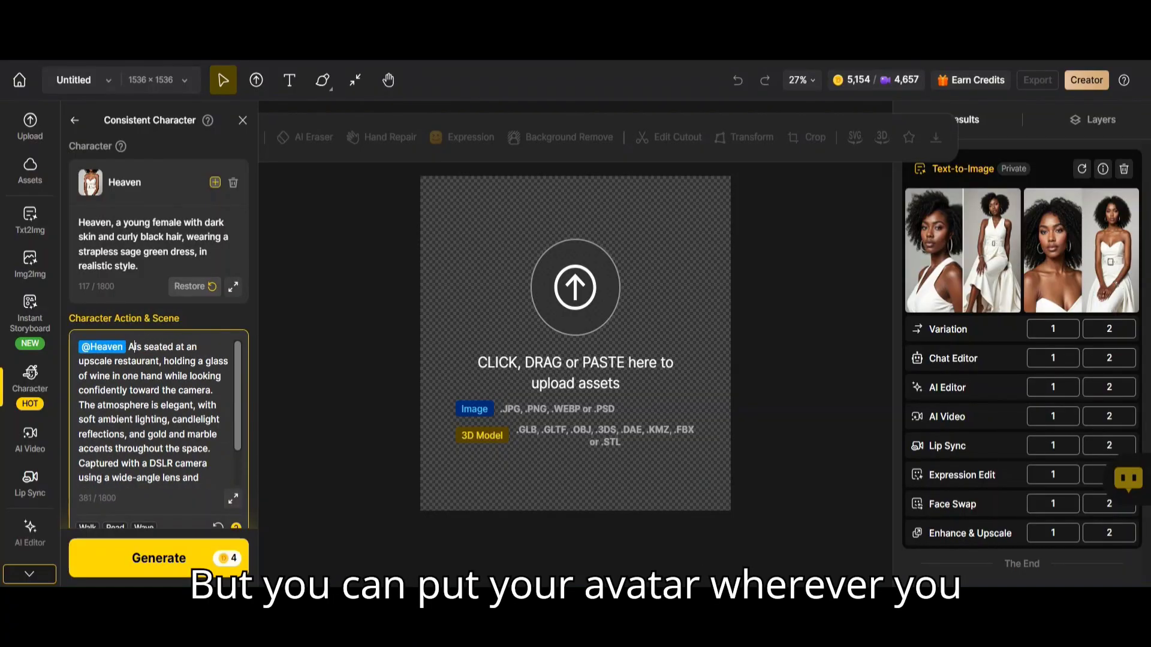
key("BackSpace")
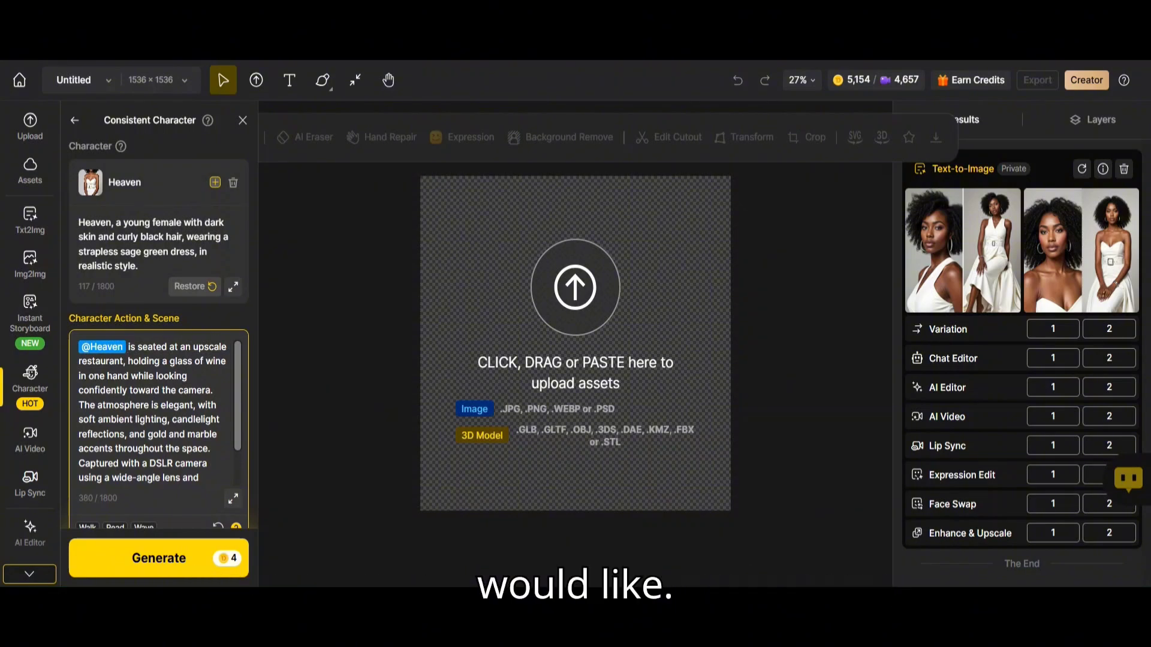
scroll(154, 413, "down", 3)
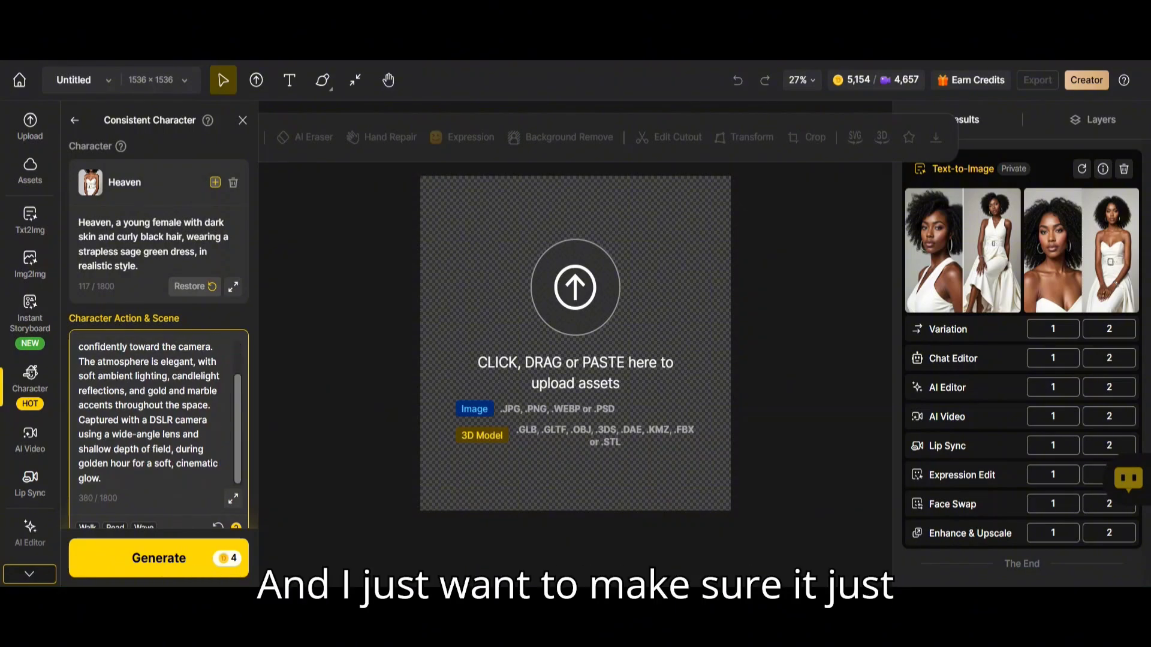
scroll(155, 413, "up", 3)
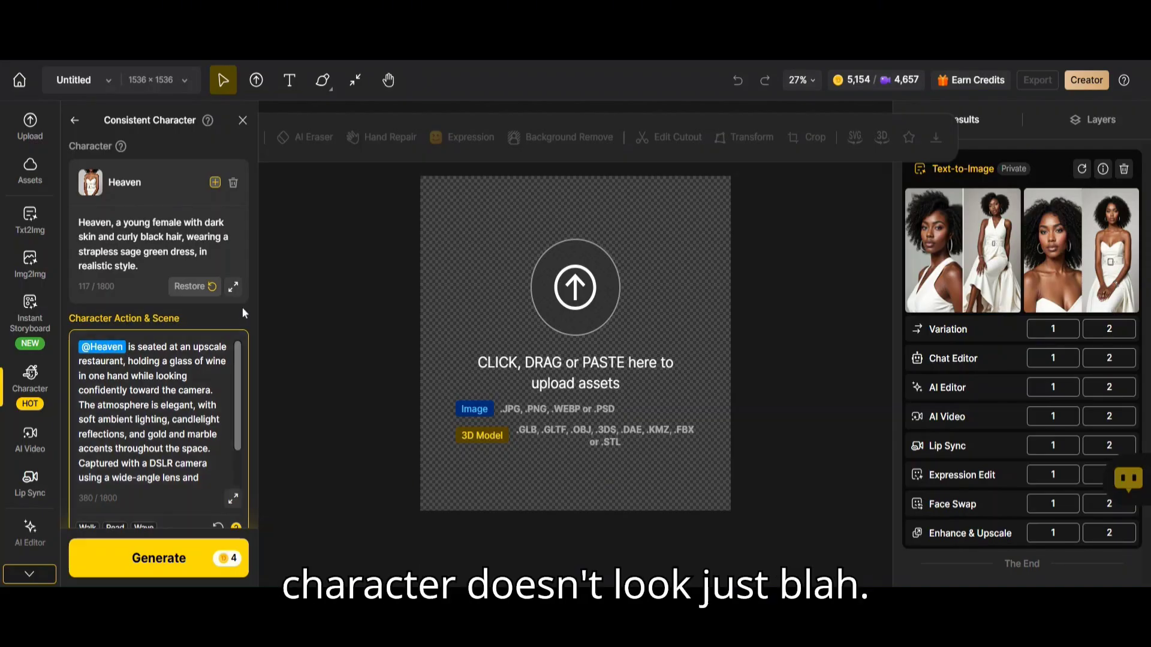
Step: Set the camera shot to Upper Body and the character direction to Front View
scroll(243, 300, "down", 5)
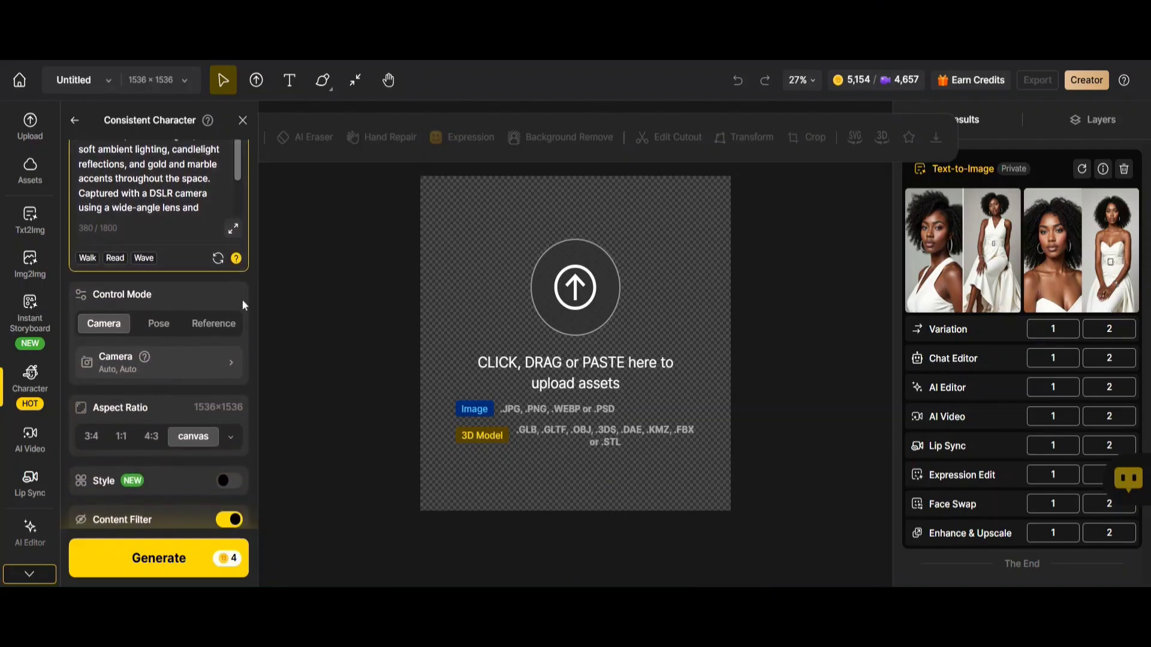
scroll(243, 305, "down", 1)
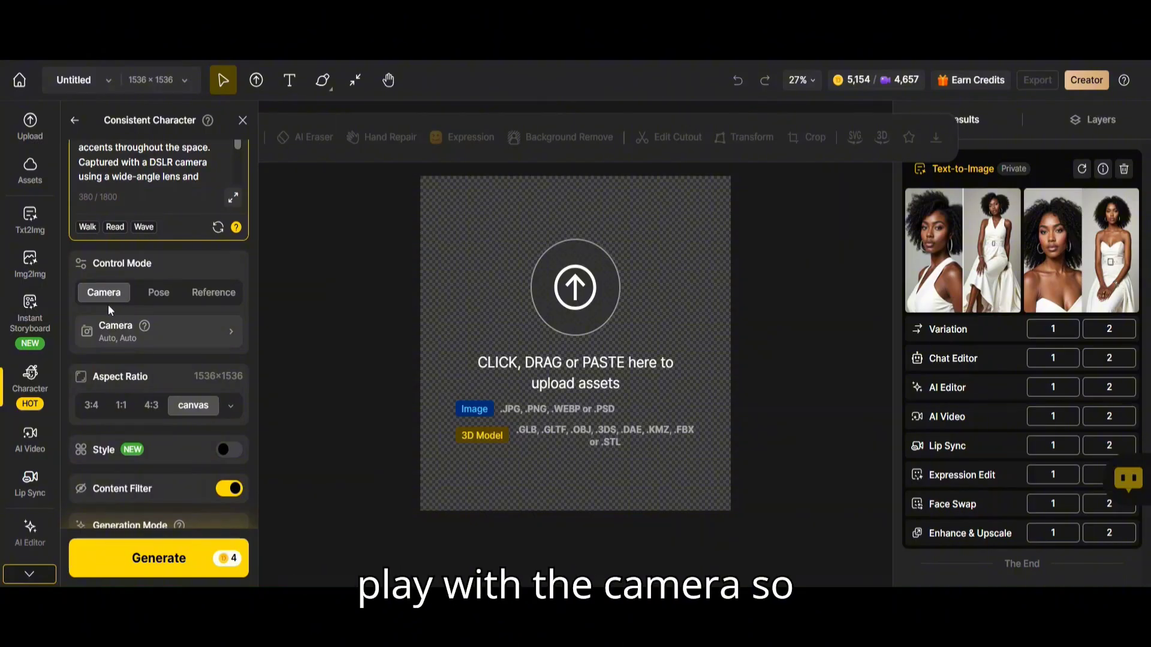
left_click(172, 337)
mouse_move(302, 219)
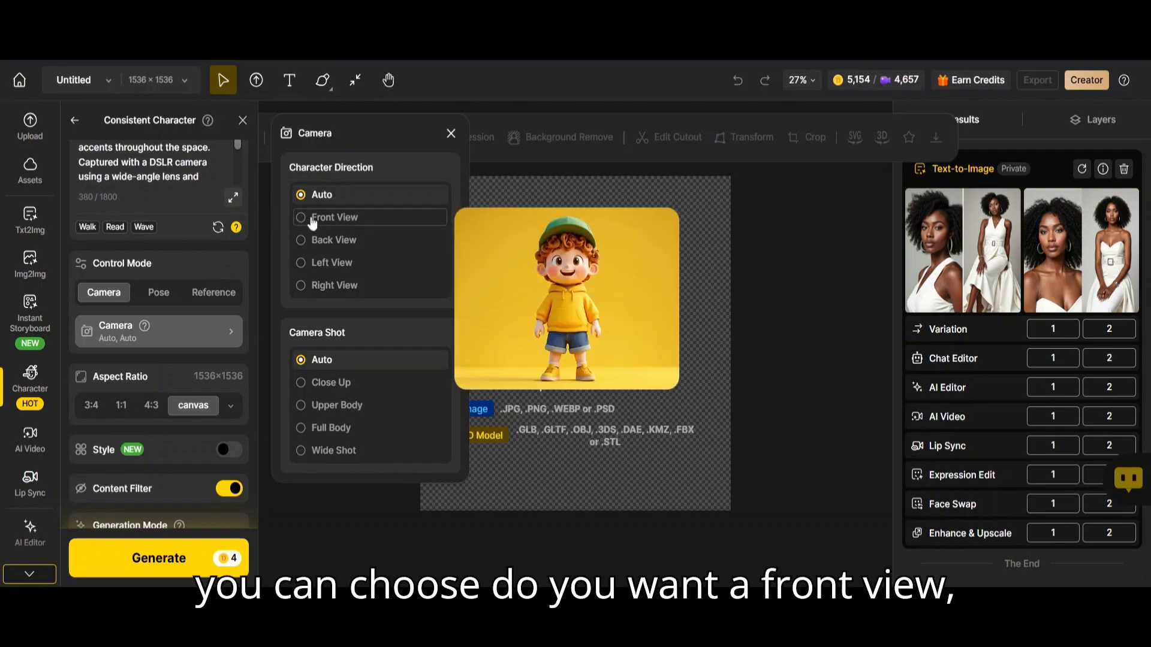
mouse_move(317, 240)
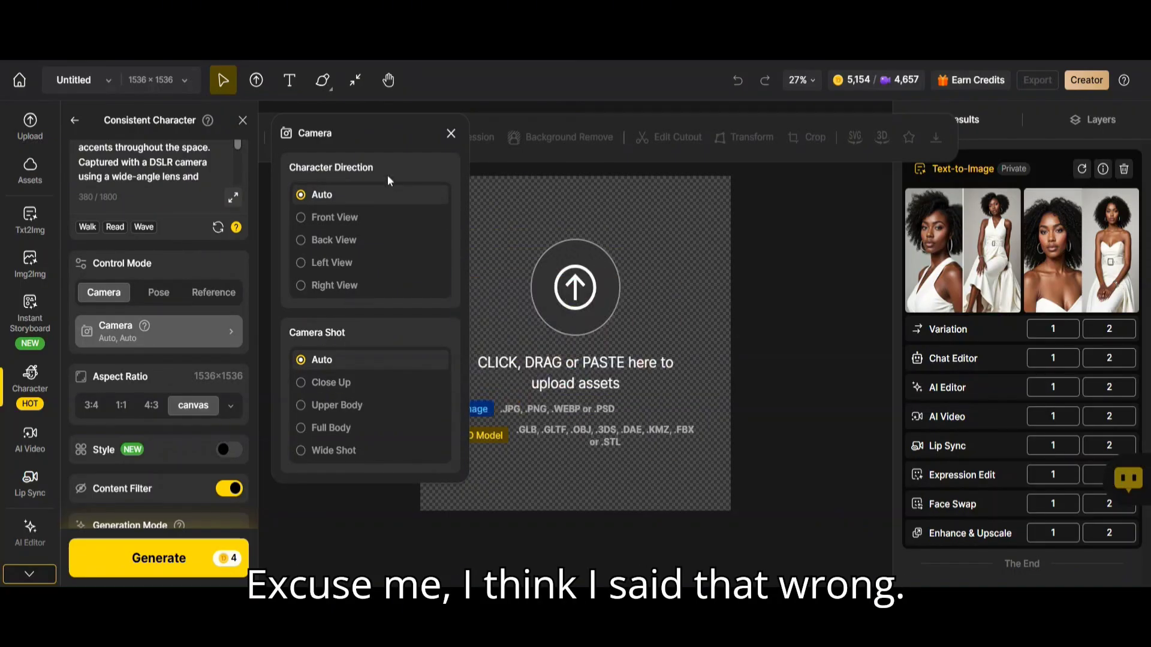
mouse_move(386, 226)
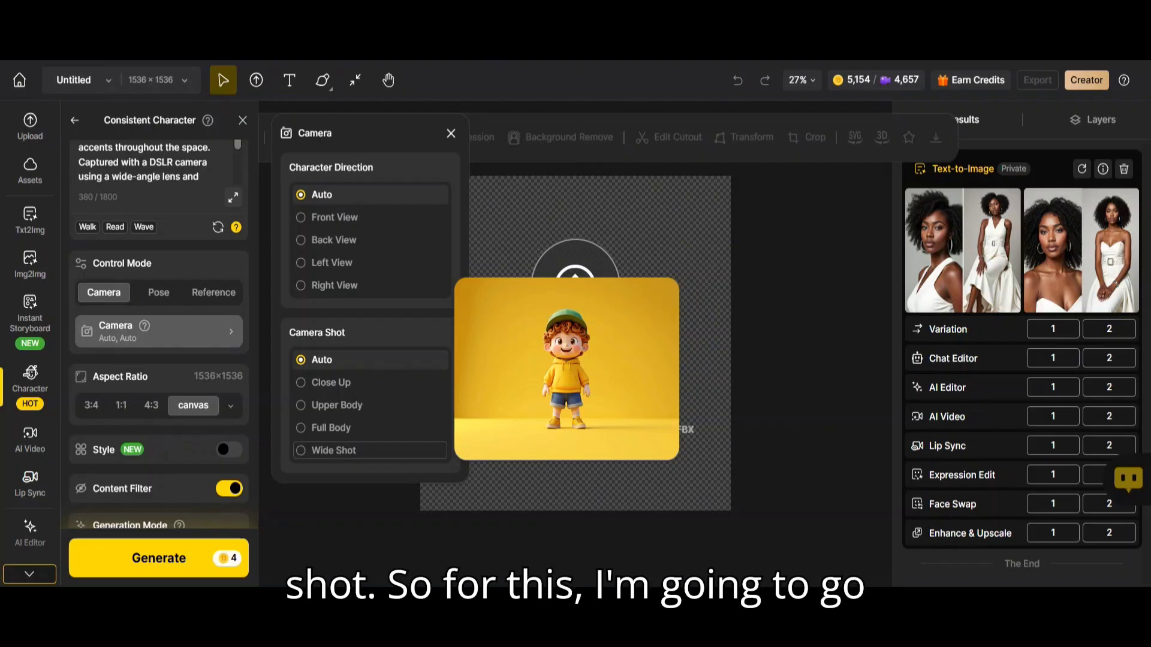
left_click(326, 406)
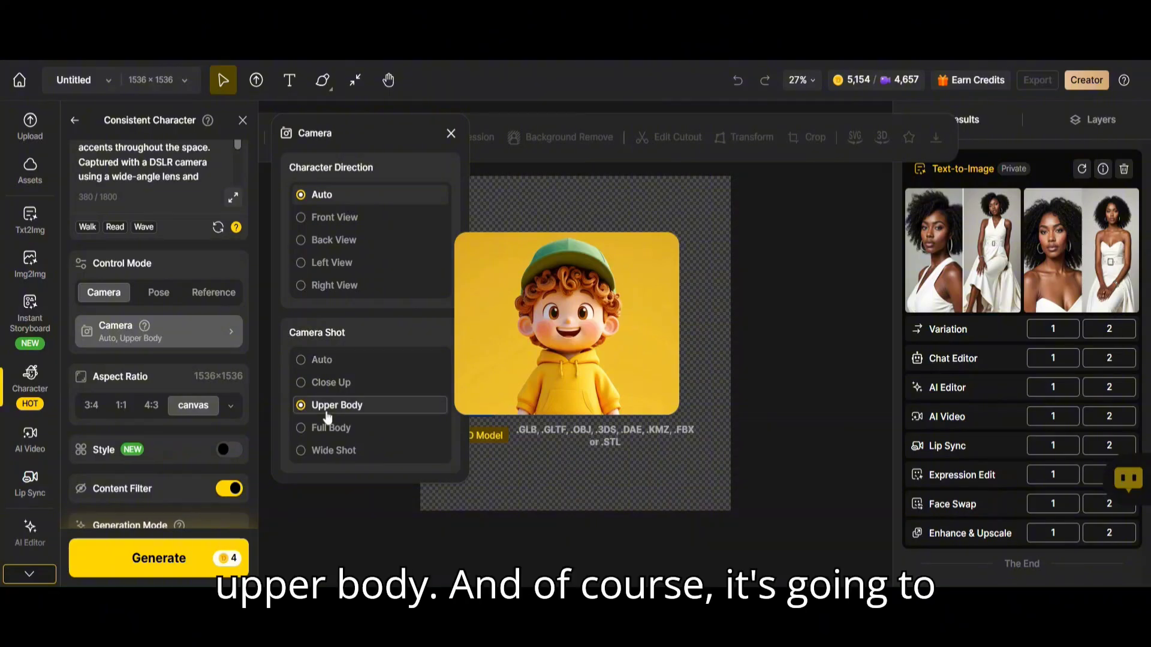
left_click(302, 220)
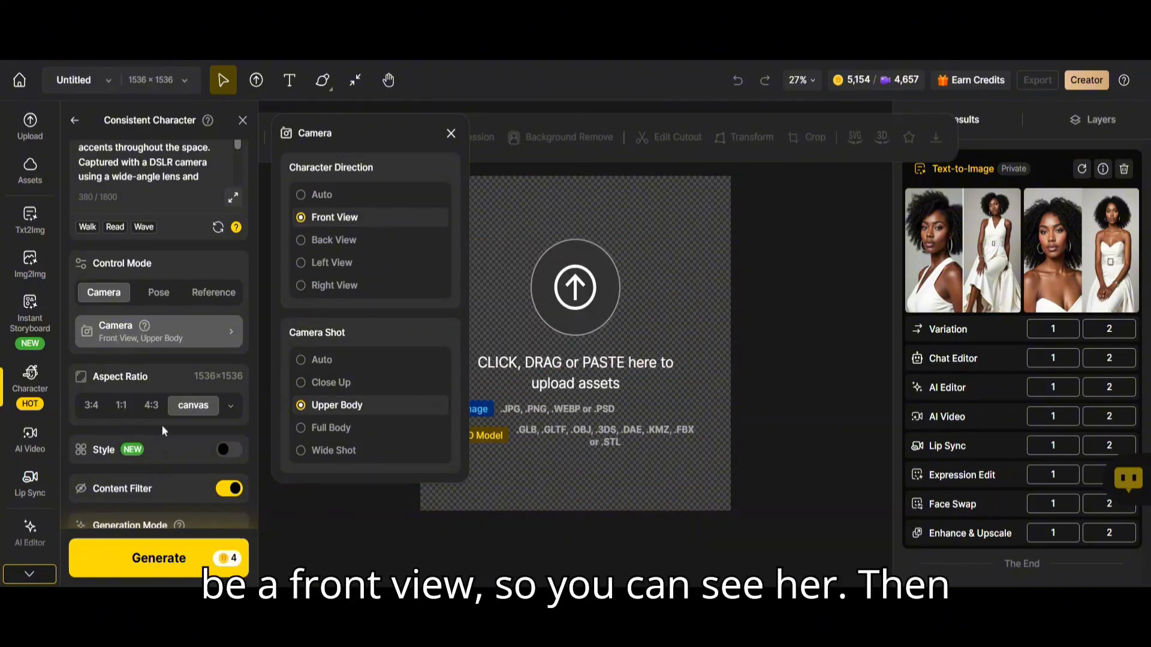
Step: Set the aspect ratio to Desktop 16:9 and generate the restaurant images of Heaven
left_click(230, 407)
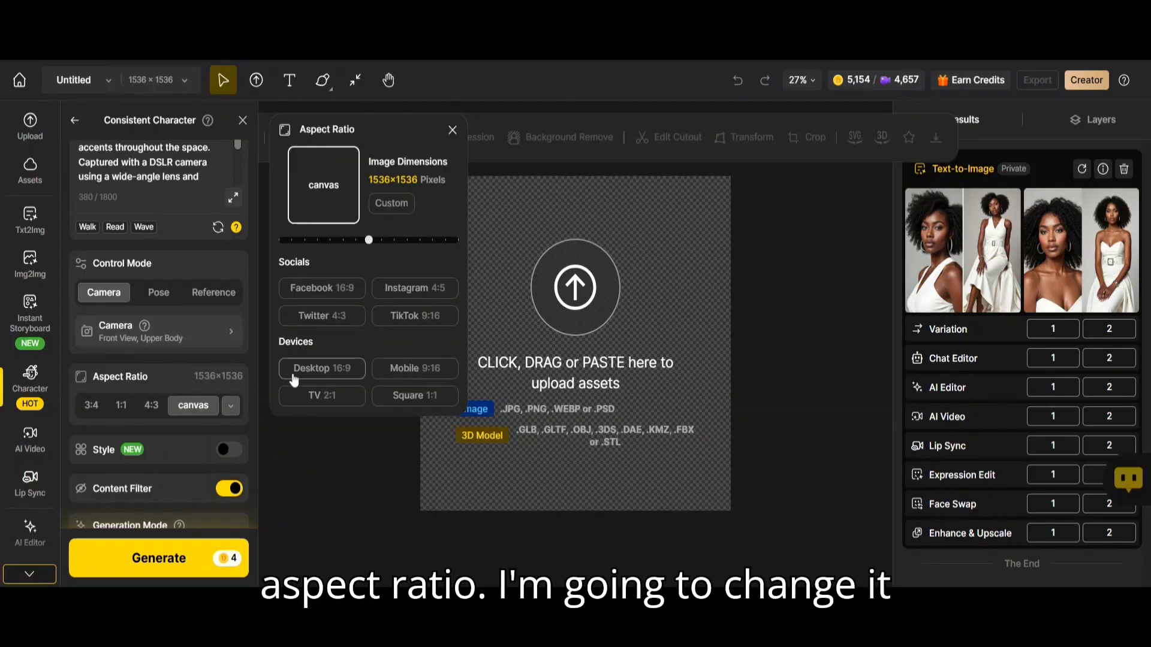
left_click(314, 372)
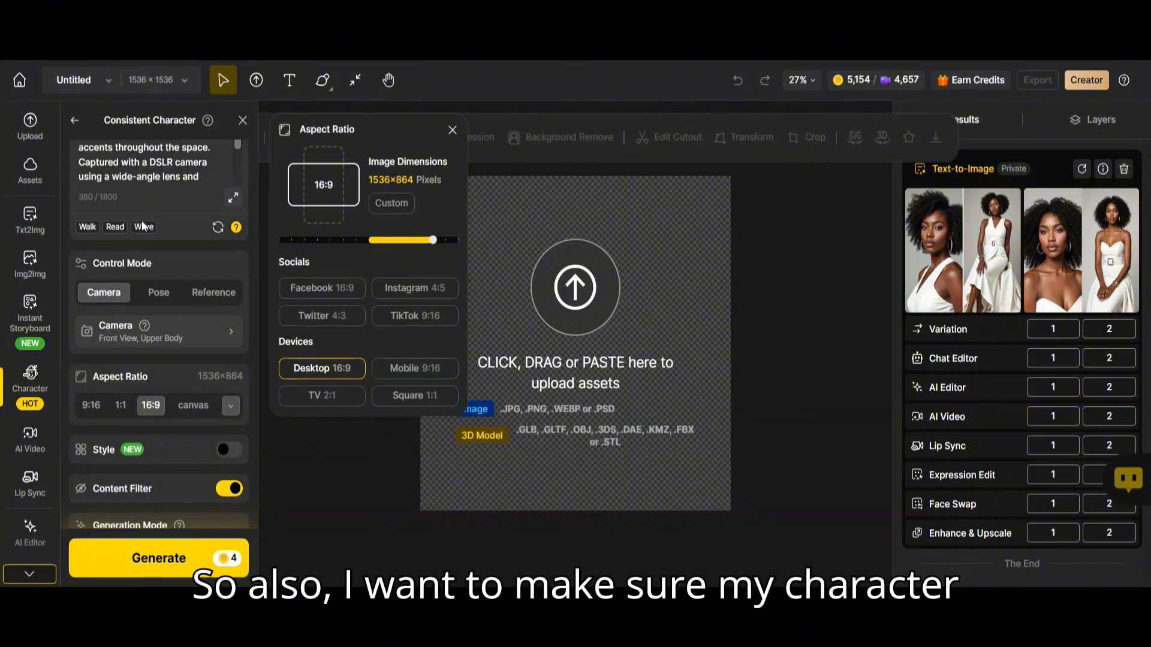
scroll(143, 227, "up", 3)
scroll(144, 227, "up", 1)
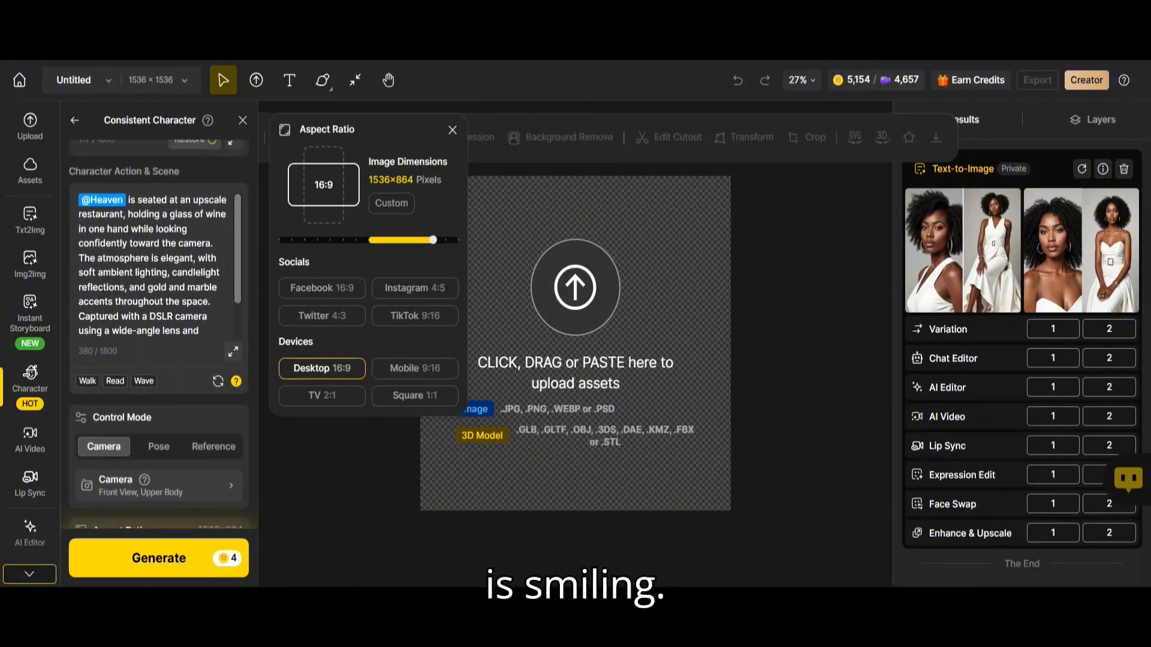
scroll(169, 421, "down", 6)
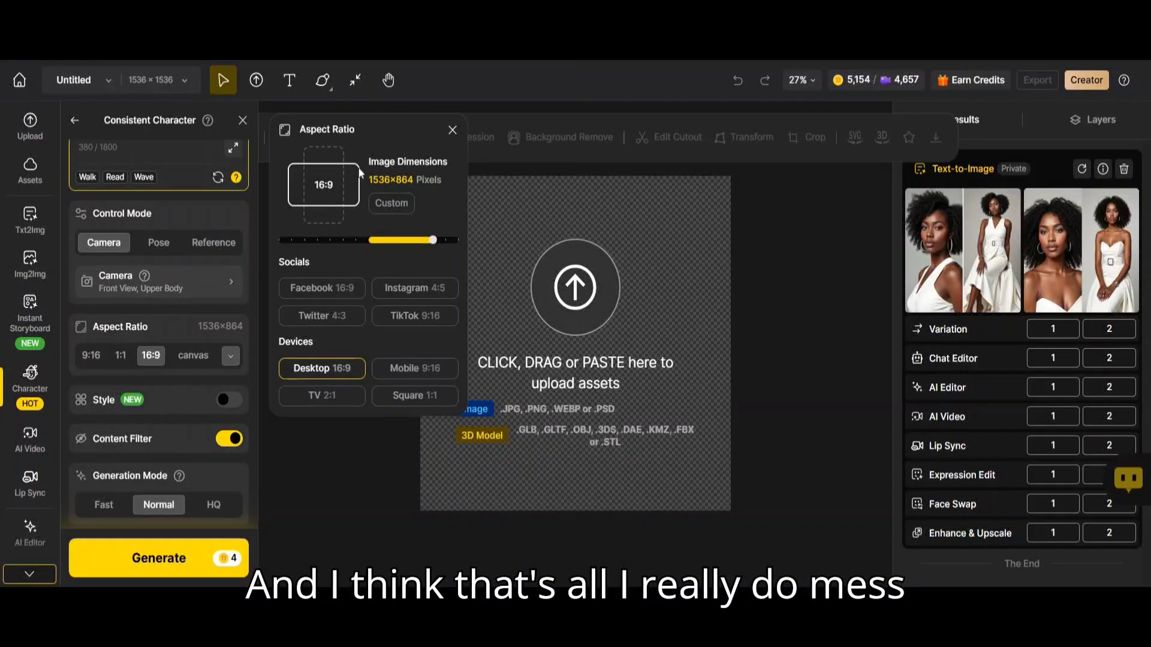
left_click(452, 130)
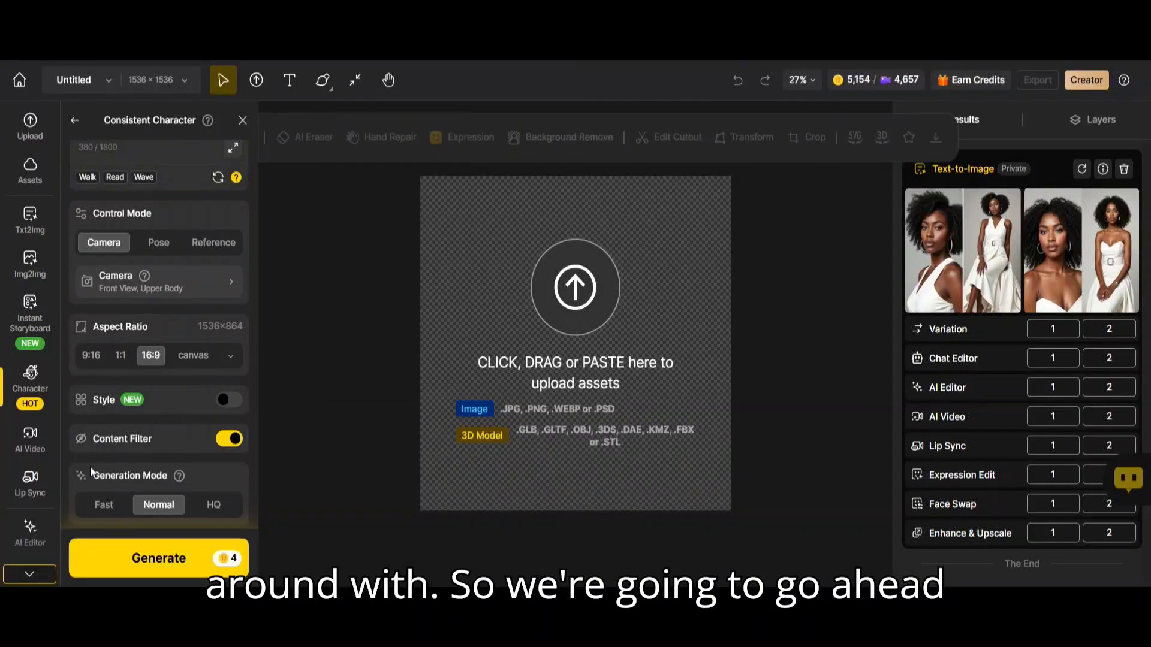
scroll(90, 466, "down", 1)
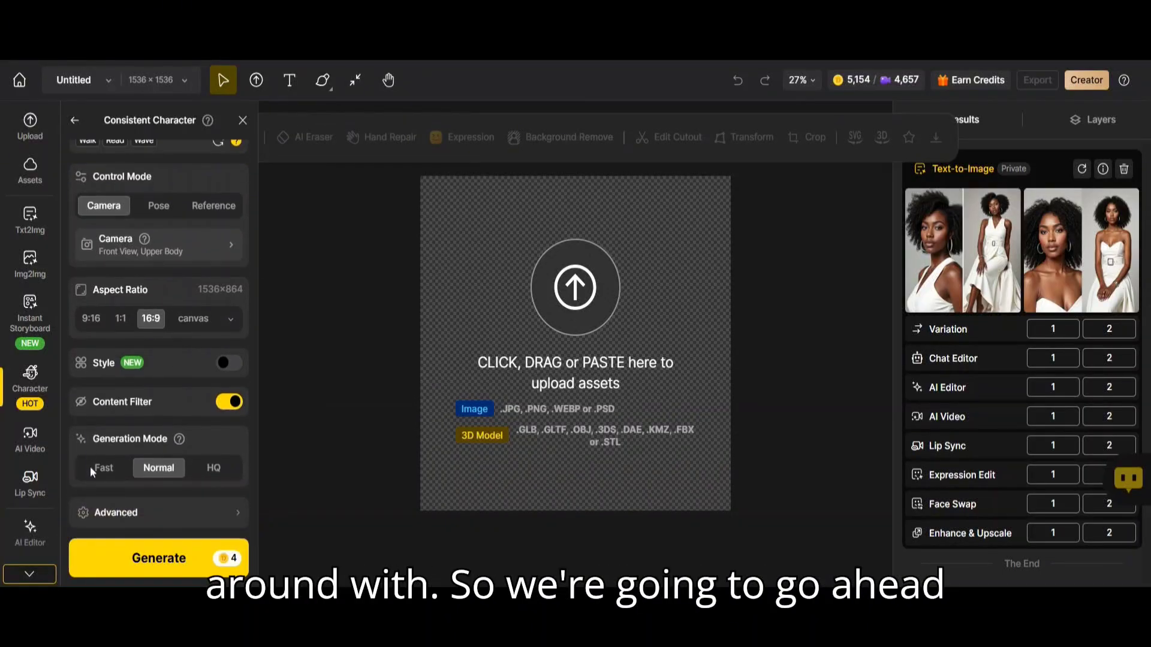
left_click(153, 560)
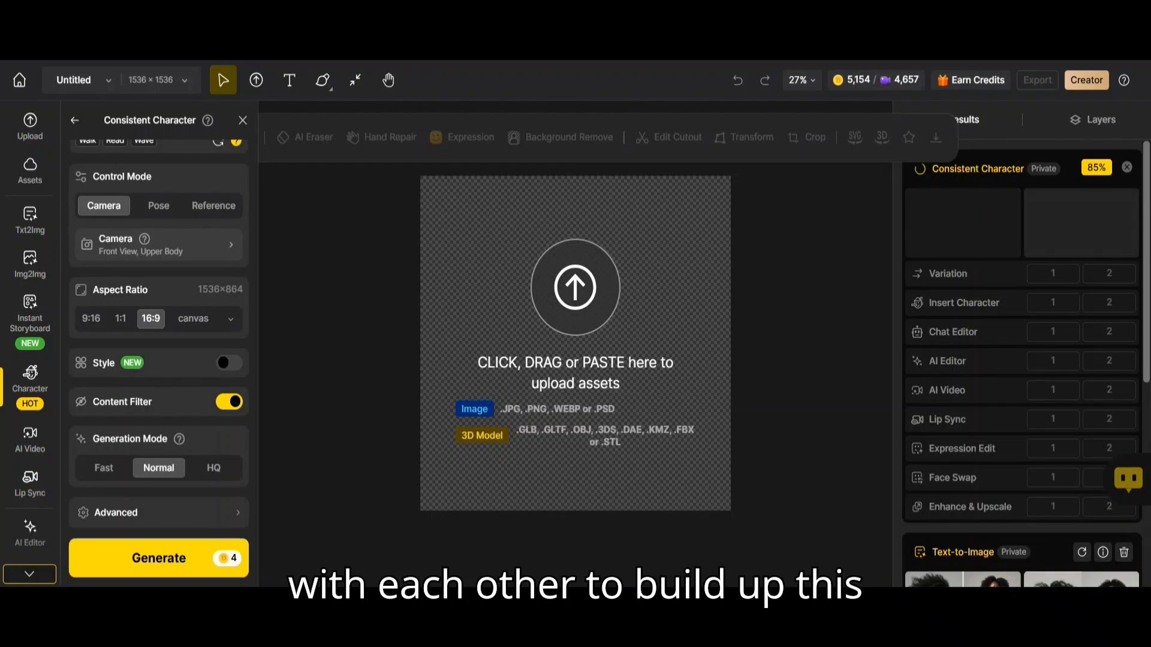
Step: Add long curly hair, gold jewelry and medium nails painted nude pink to Heaven's character description and generate new images
mouse_move(1072, 235)
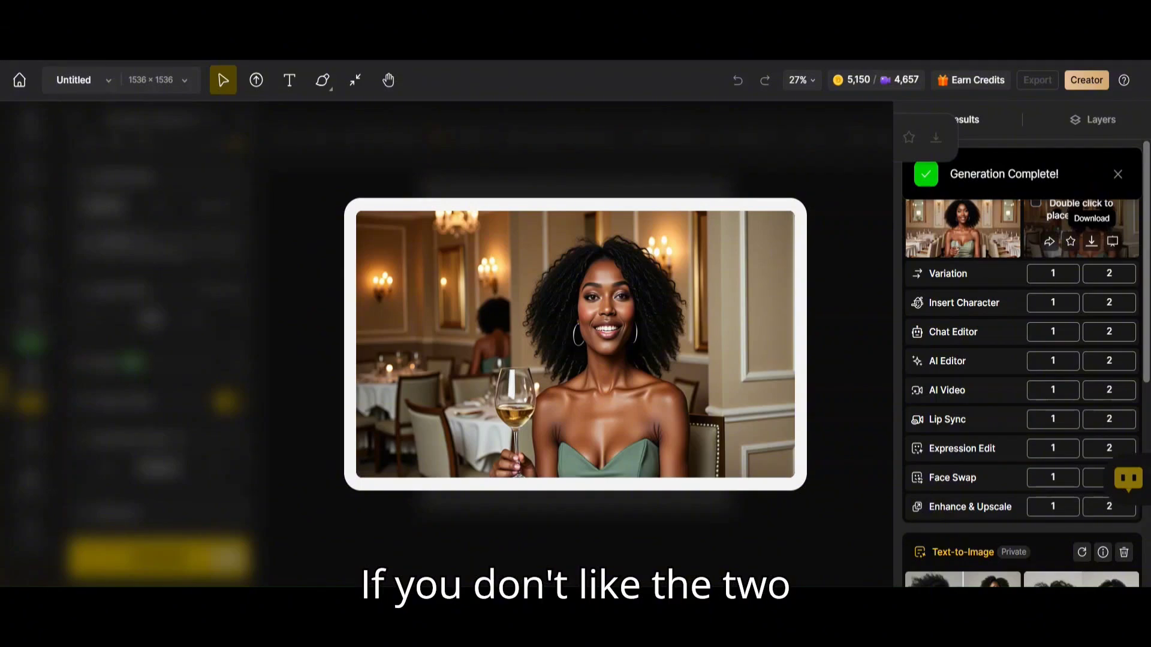
mouse_move(980, 218)
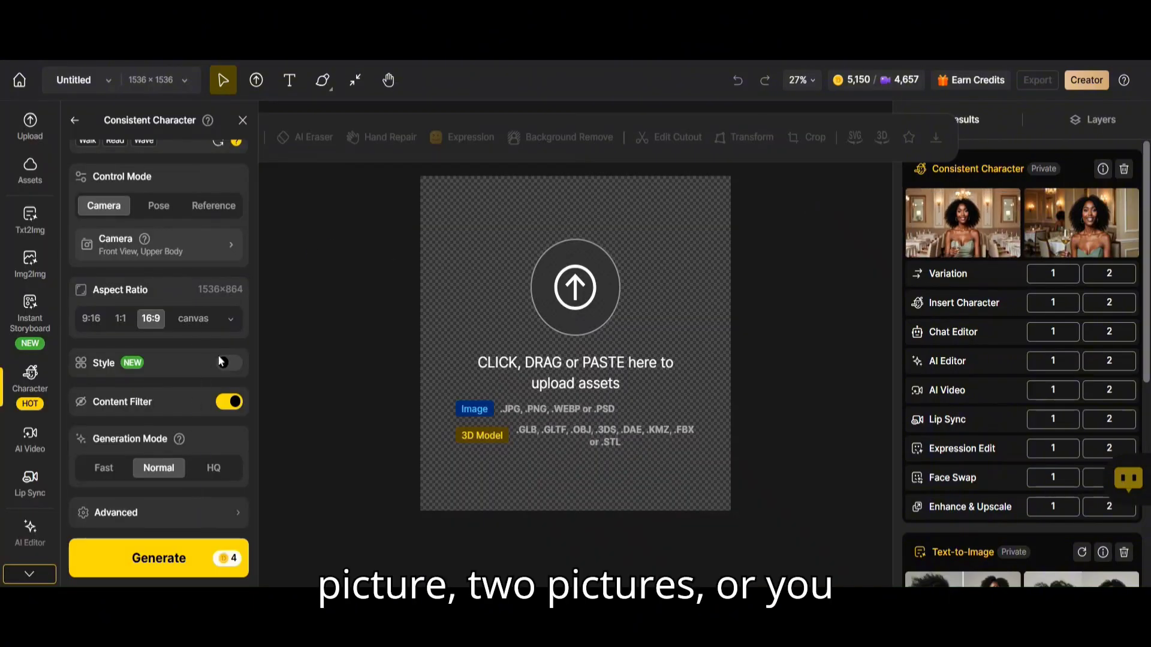
scroll(218, 363, "up", 4)
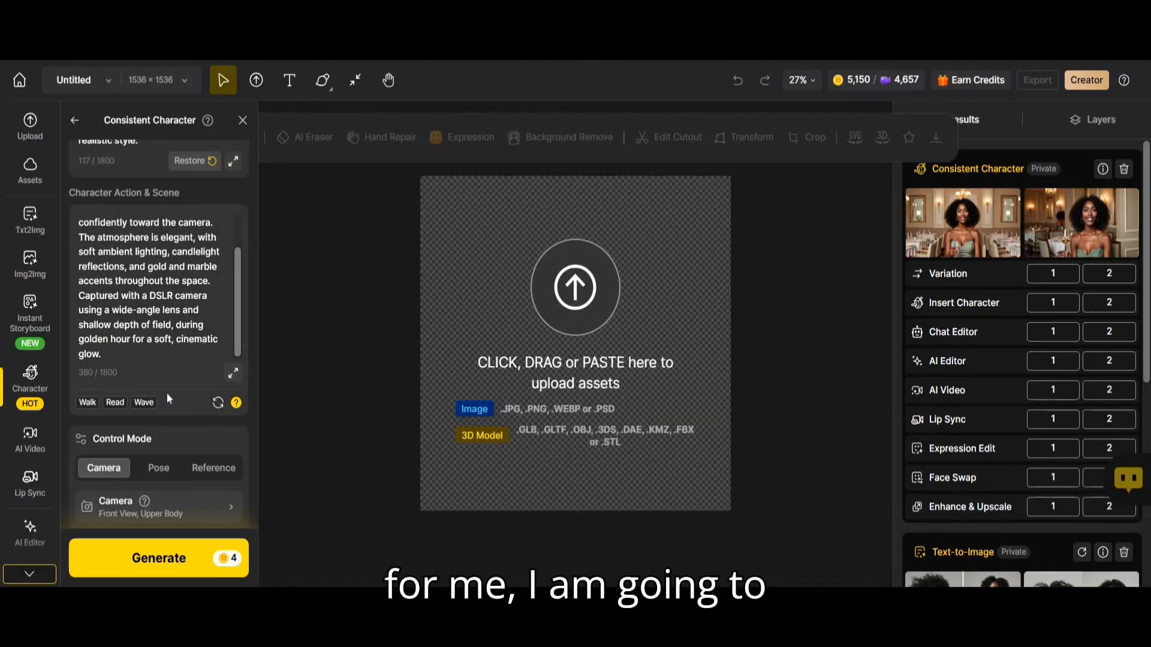
scroll(167, 393, "up", 2)
scroll(163, 372, "up", 1)
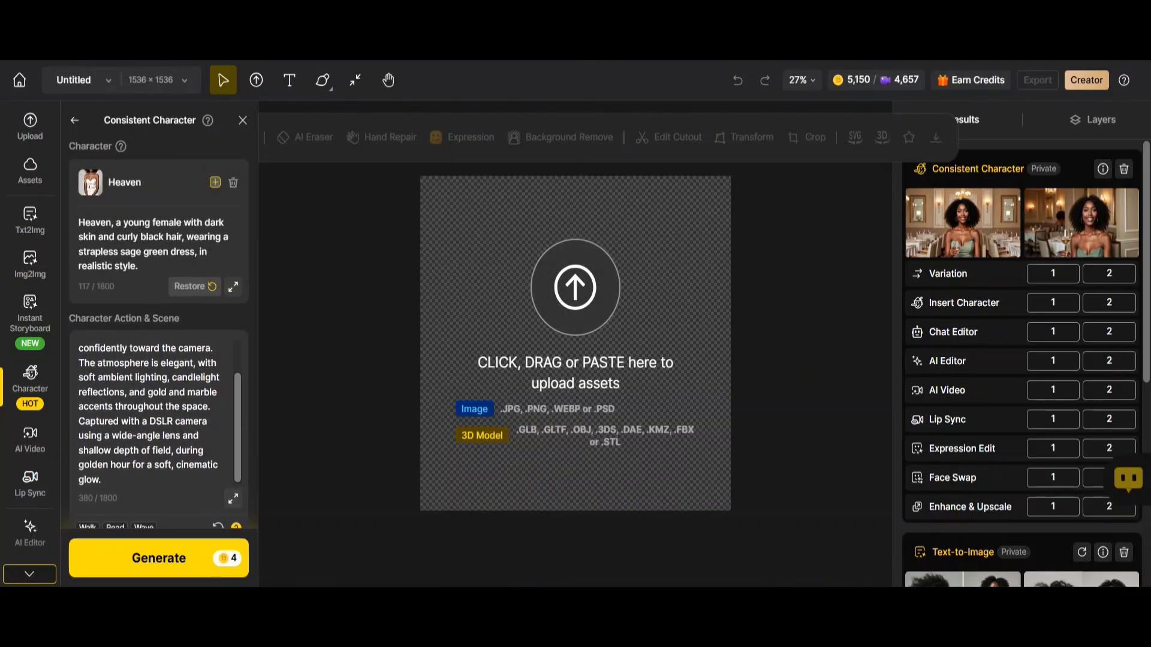
scroll(153, 413, "up", 2)
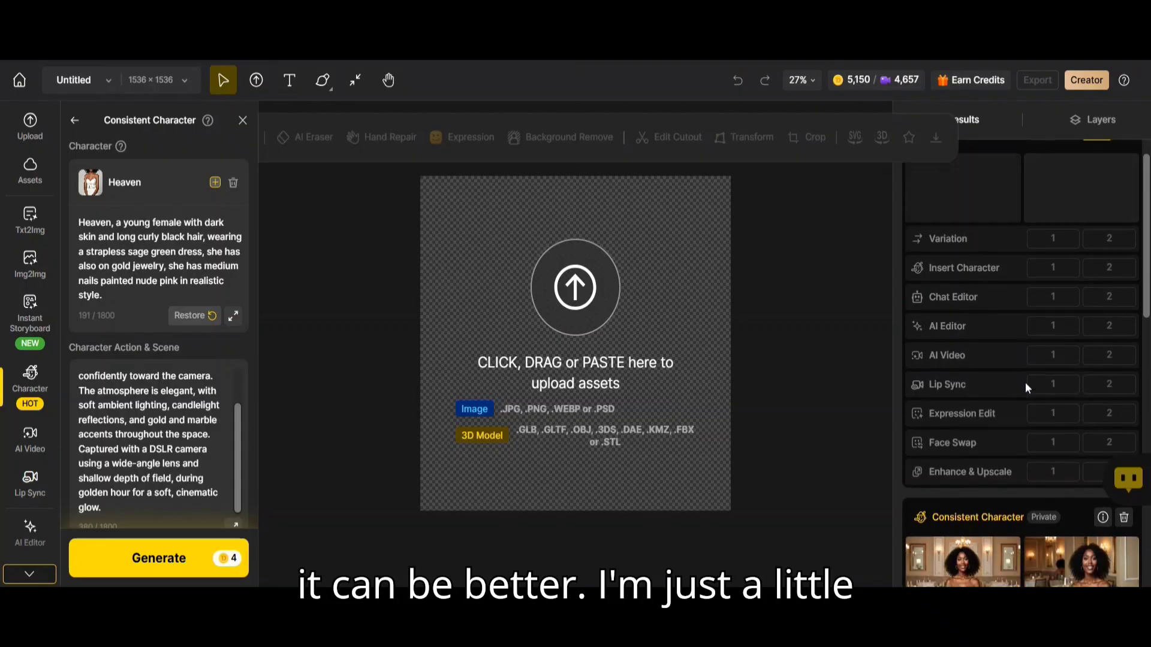
scroll(1026, 387, "down", 3)
scroll(1026, 387, "up", 3)
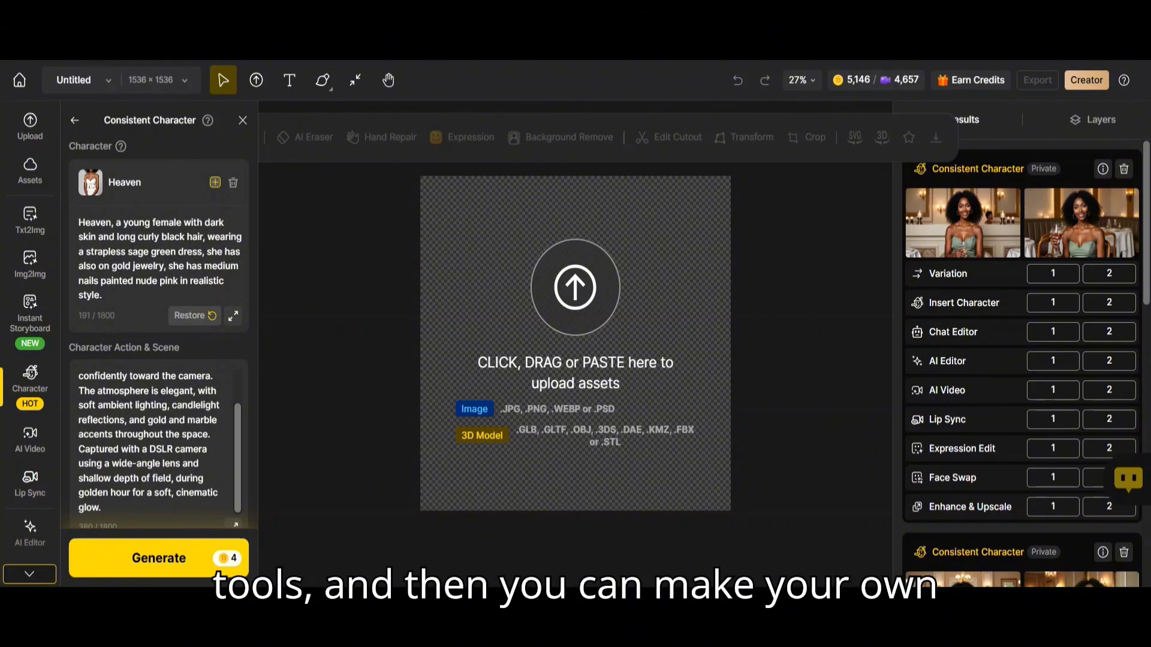
Step: Compare the two newest Consistent Character images and place the second one on the canvas
mouse_move(948, 246)
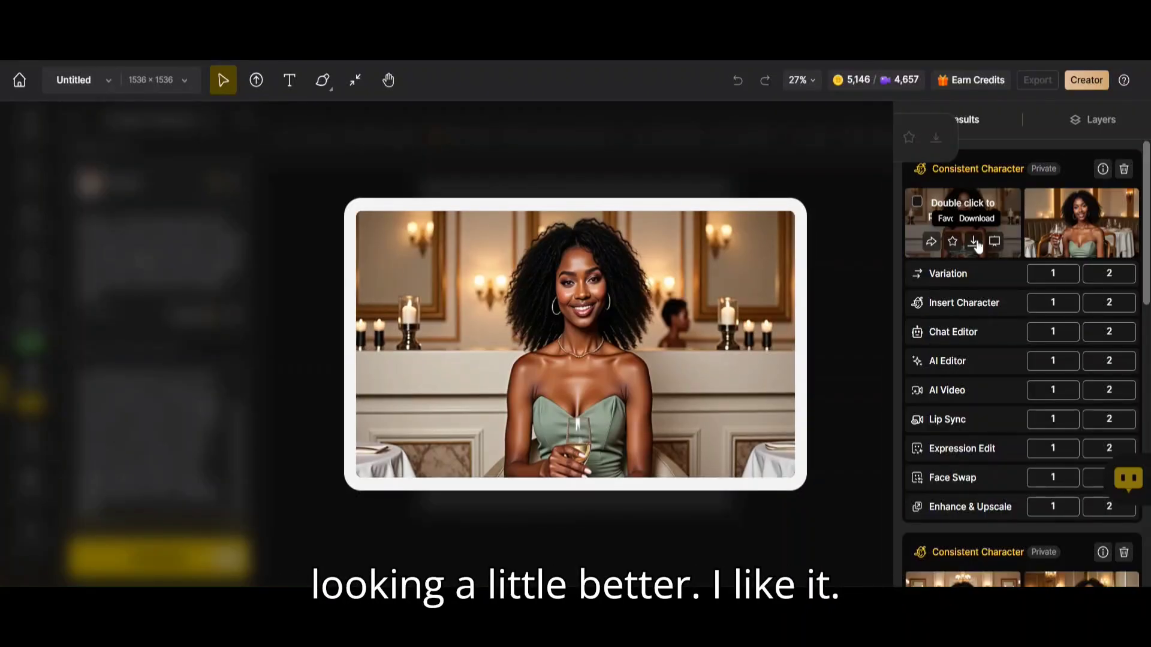
mouse_move(1045, 242)
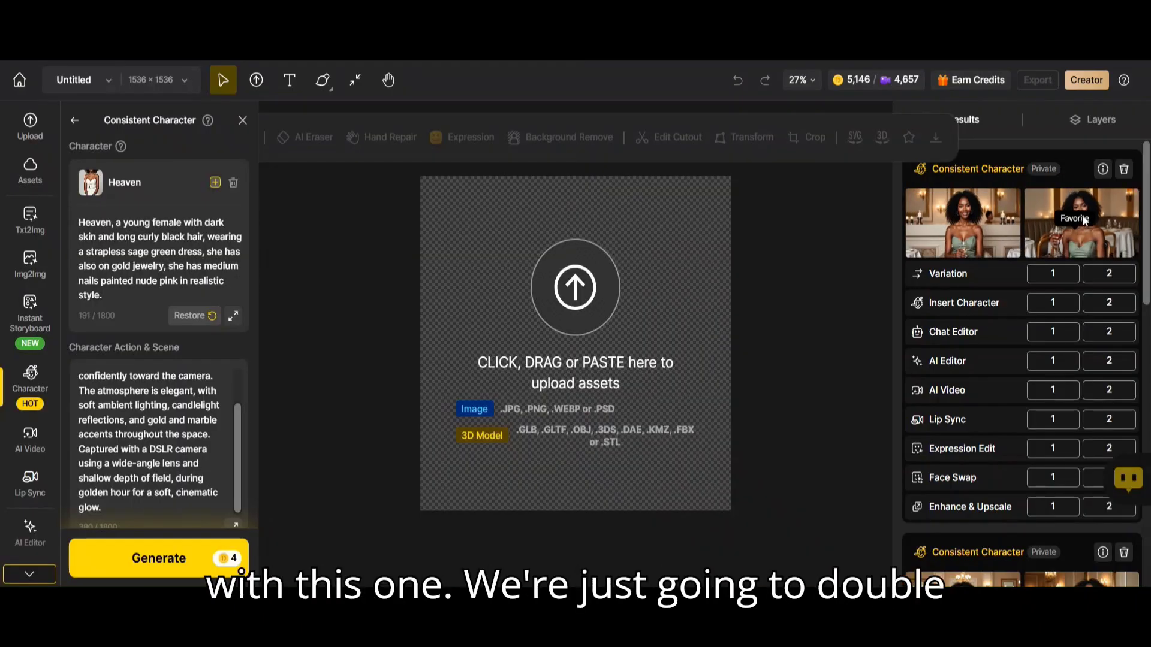
mouse_move(1112, 220)
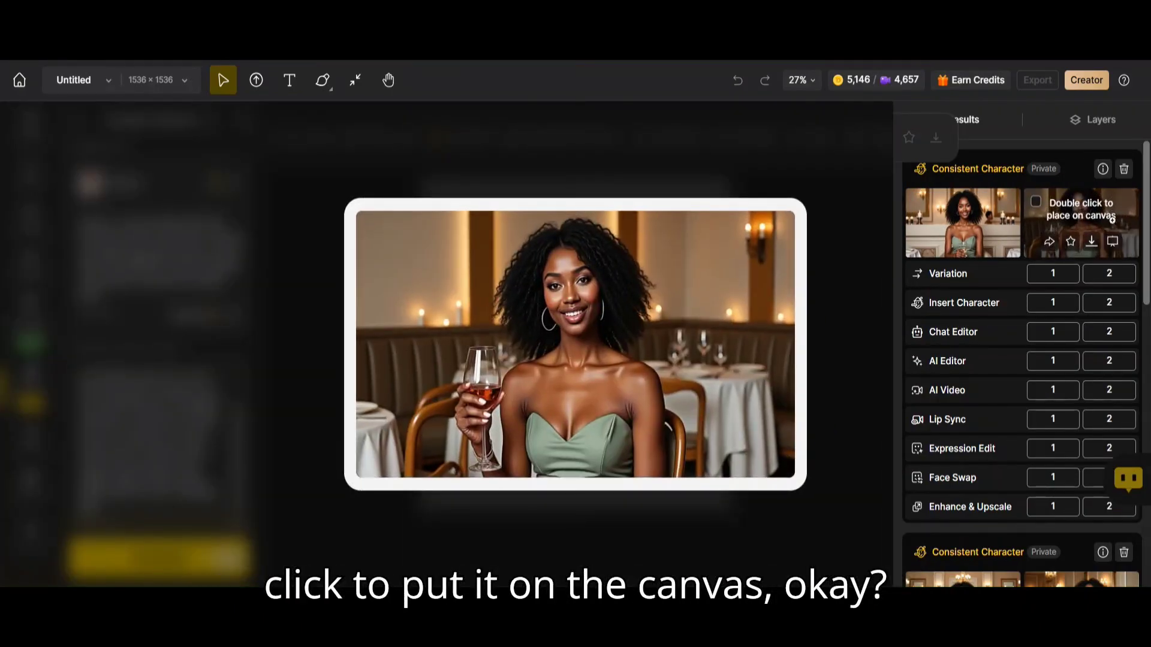
double_click(1112, 220)
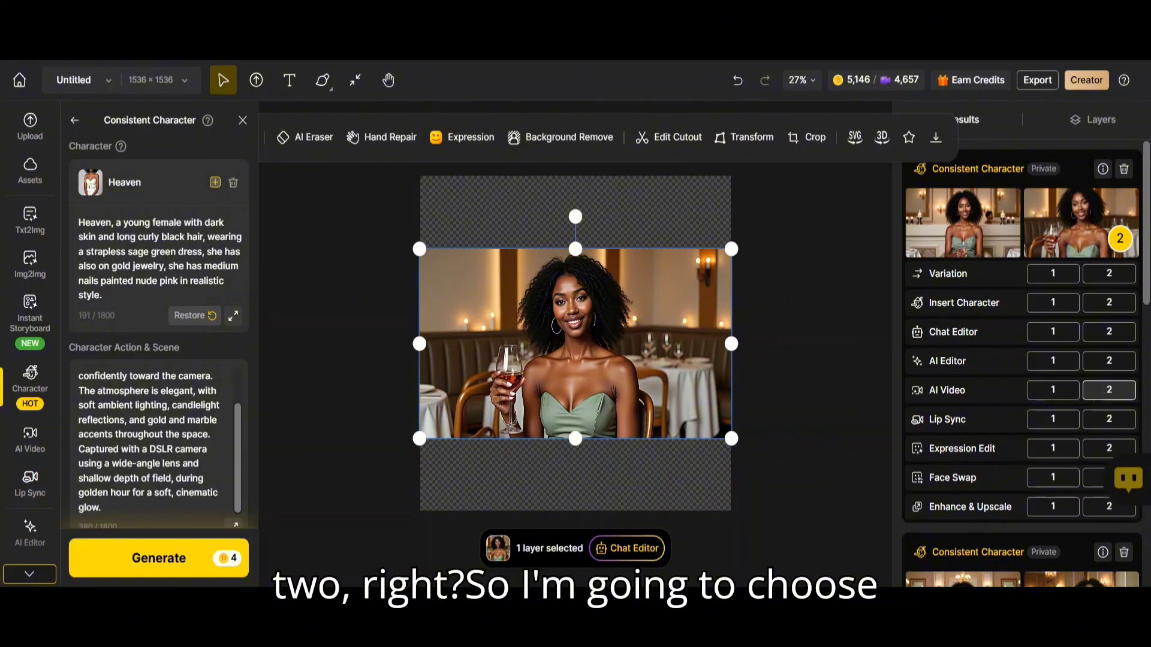
Step: Use the second image as the start frame for an AI video and choose the Kling 2.1 Master video model
left_click(1104, 392)
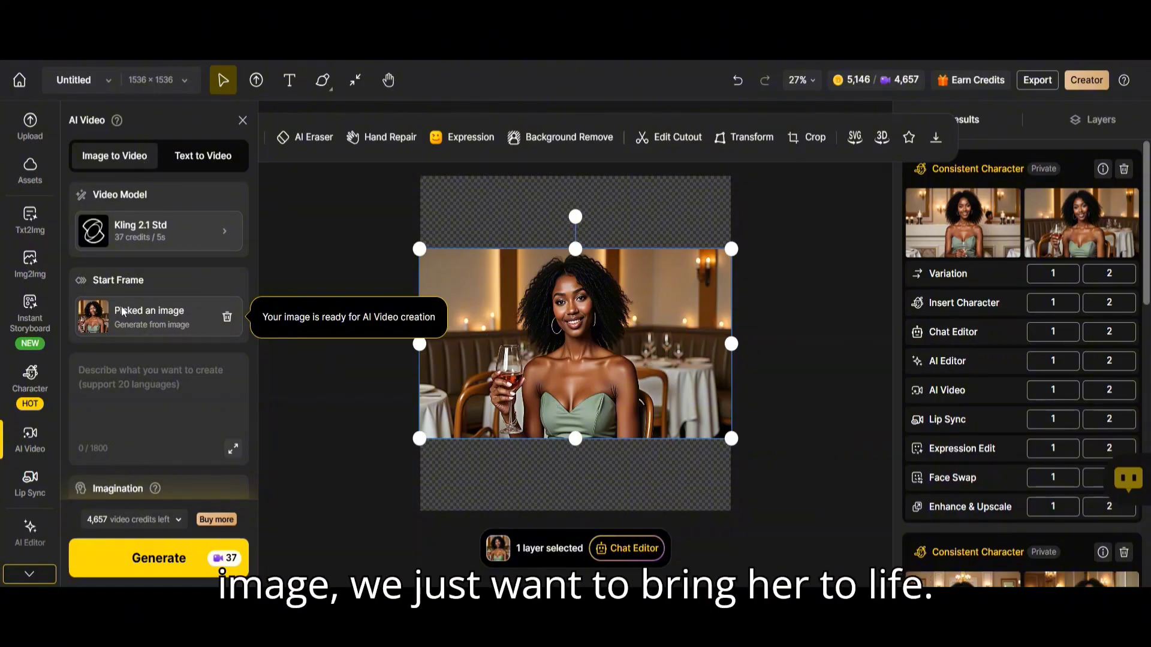
left_click(178, 241)
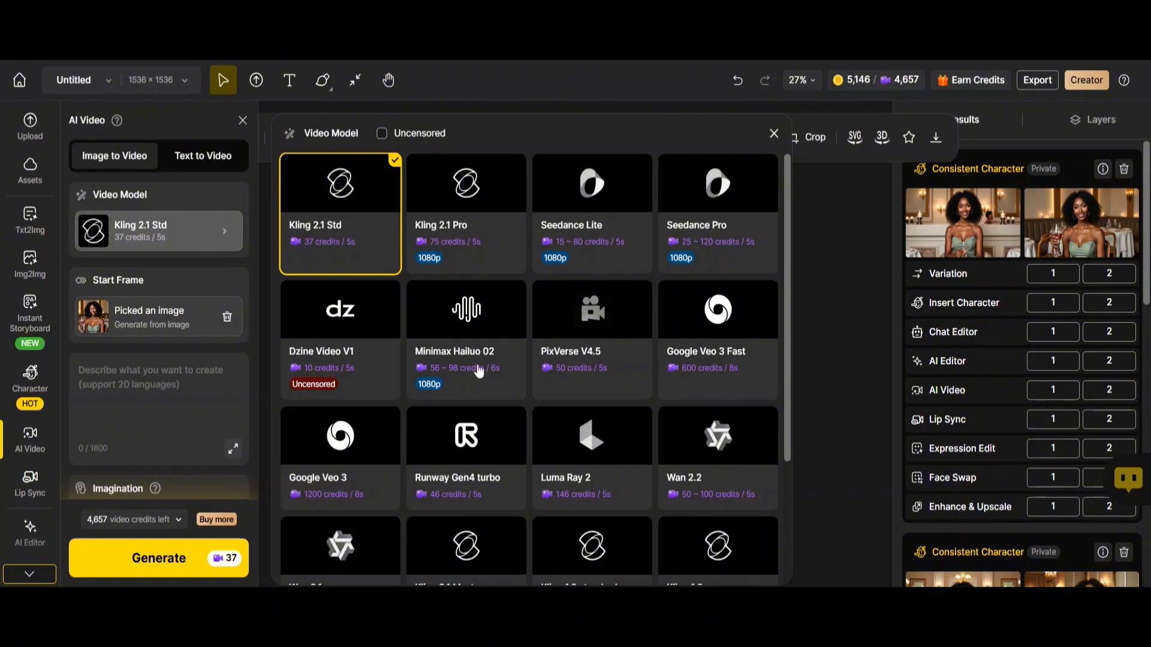
scroll(573, 419, "down", 1)
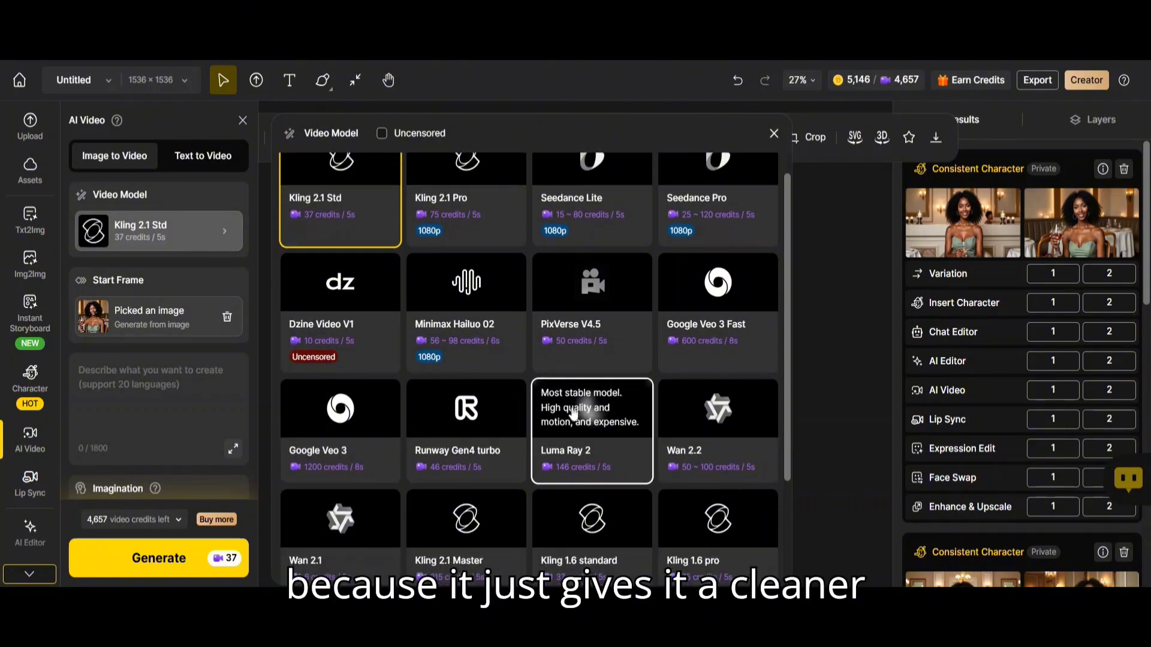
scroll(573, 413, "down", 3)
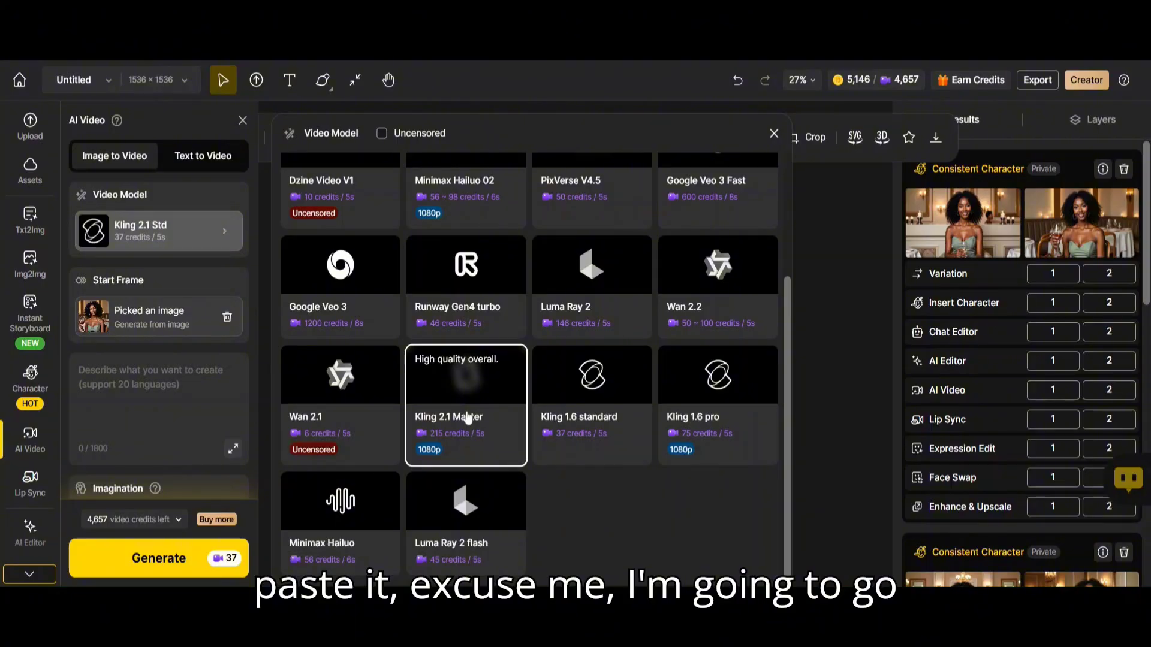
left_click(467, 417)
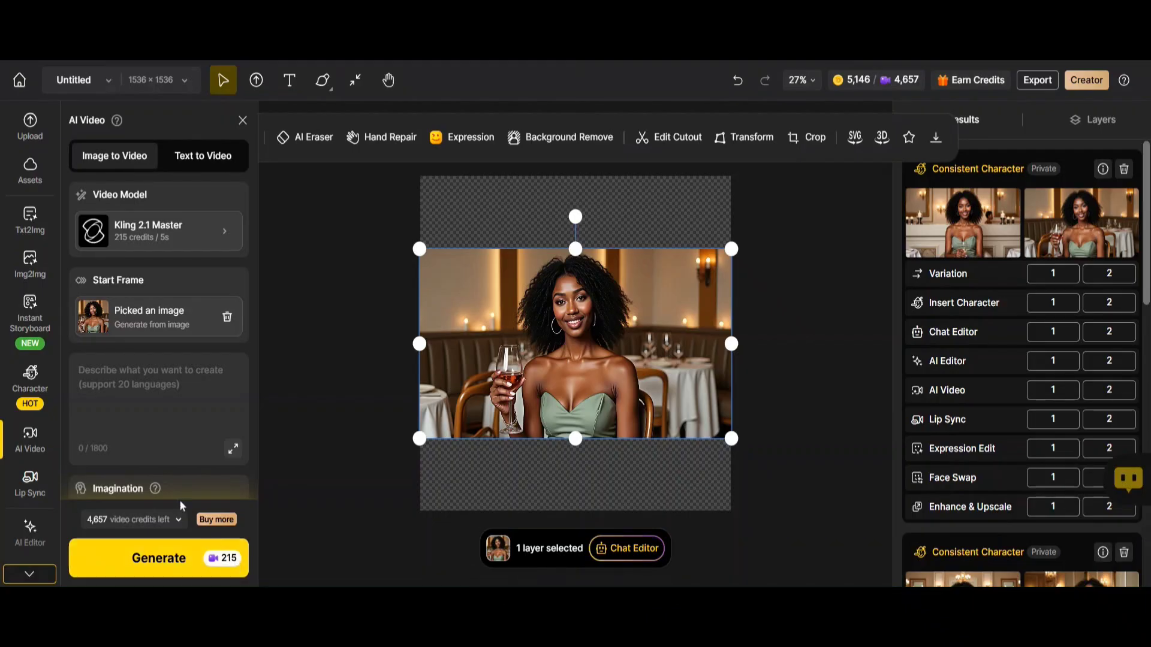
Step: Enter the video prompt "The avatar gestures gently with one hand, occasionally nodding while talking, as if explaining something to the viewer." and delete "The avatar"
left_click(161, 376)
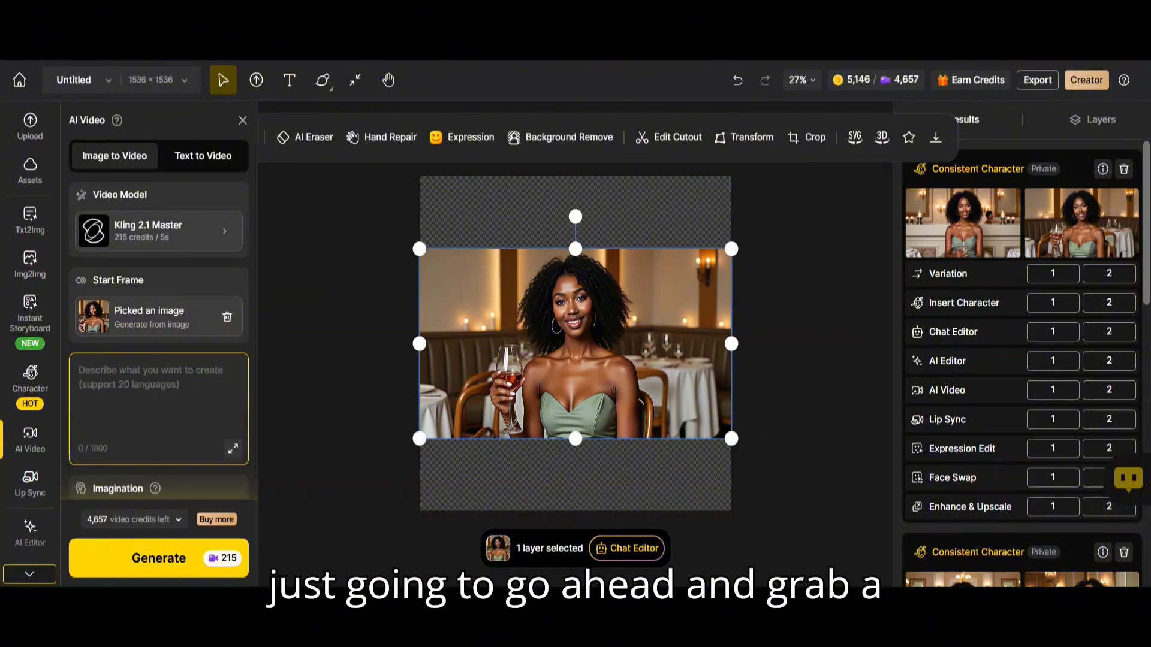
type("The avatar gestures gently with one hand, occasionally nodding while talking, as if explaining something to the viewer.")
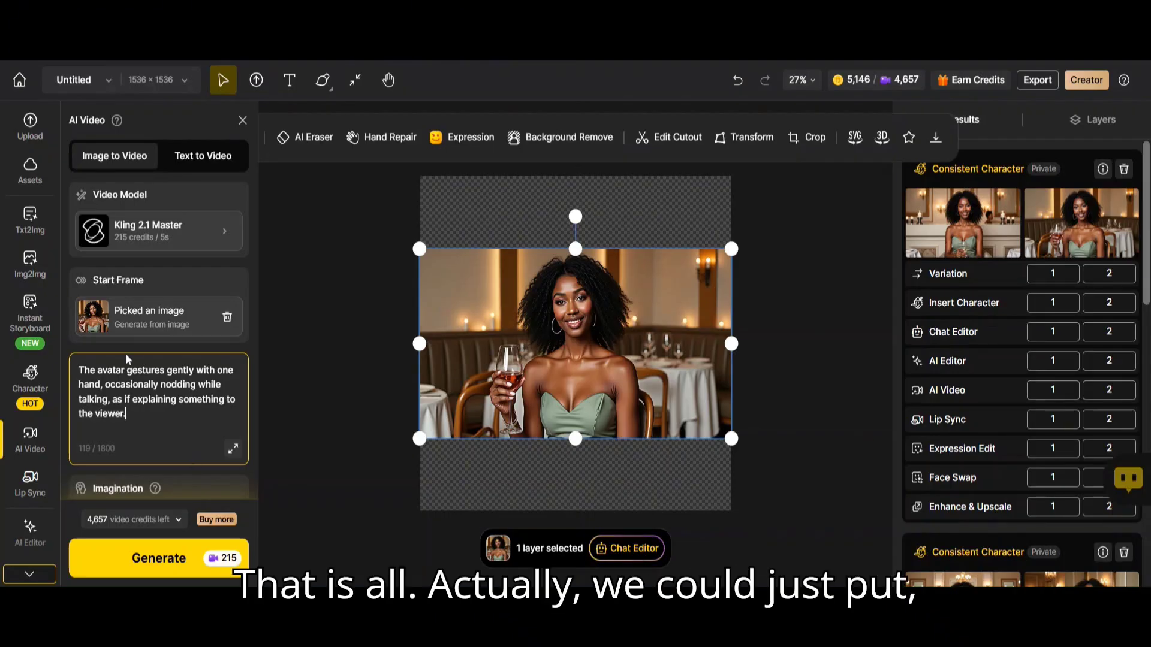
left_click(125, 370)
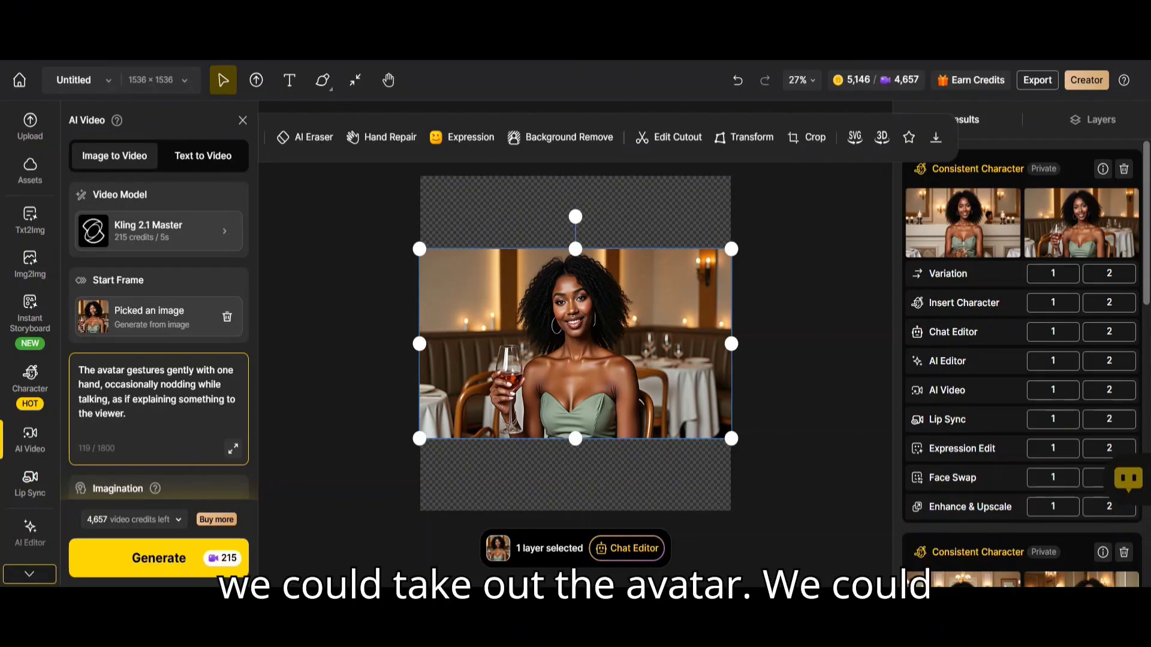
key("BackSpace")
key("BackSpace")
key("BackSpace")
key("BackSpace")
key("BackSpace")
key("BackSpace")
key("BackSpace")
key("BackSpace")
key("BackSpace")
key("BackSpace")
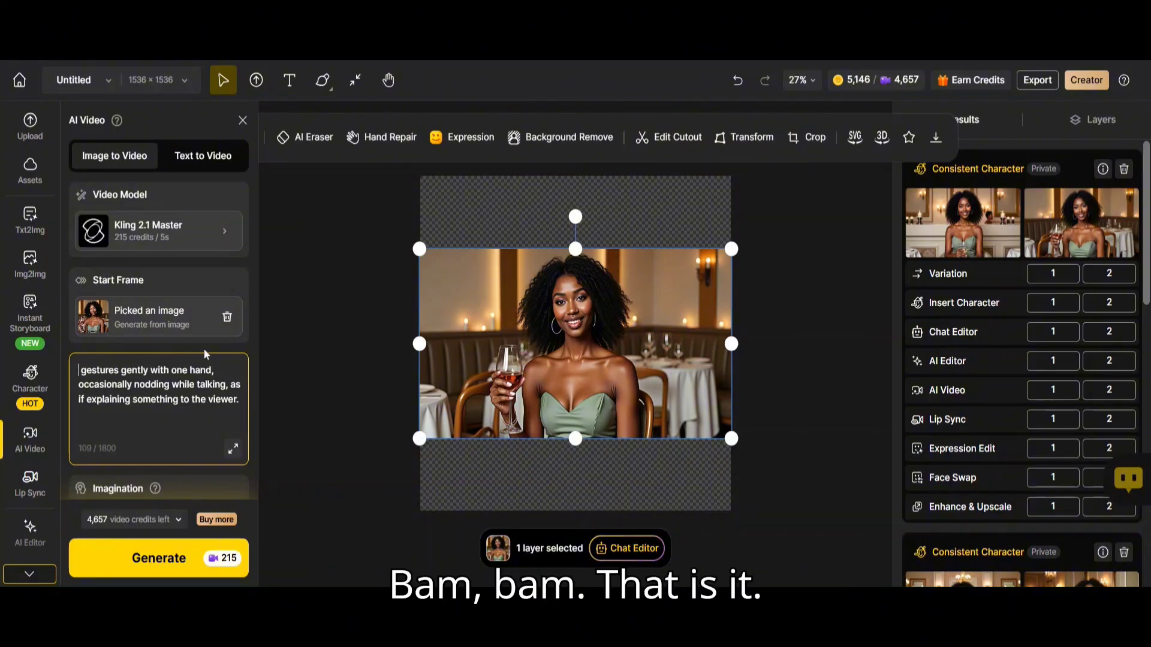
Step: Generate the 5-second video of Heaven and preview the finished clip
scroll(158, 336, "down", 5)
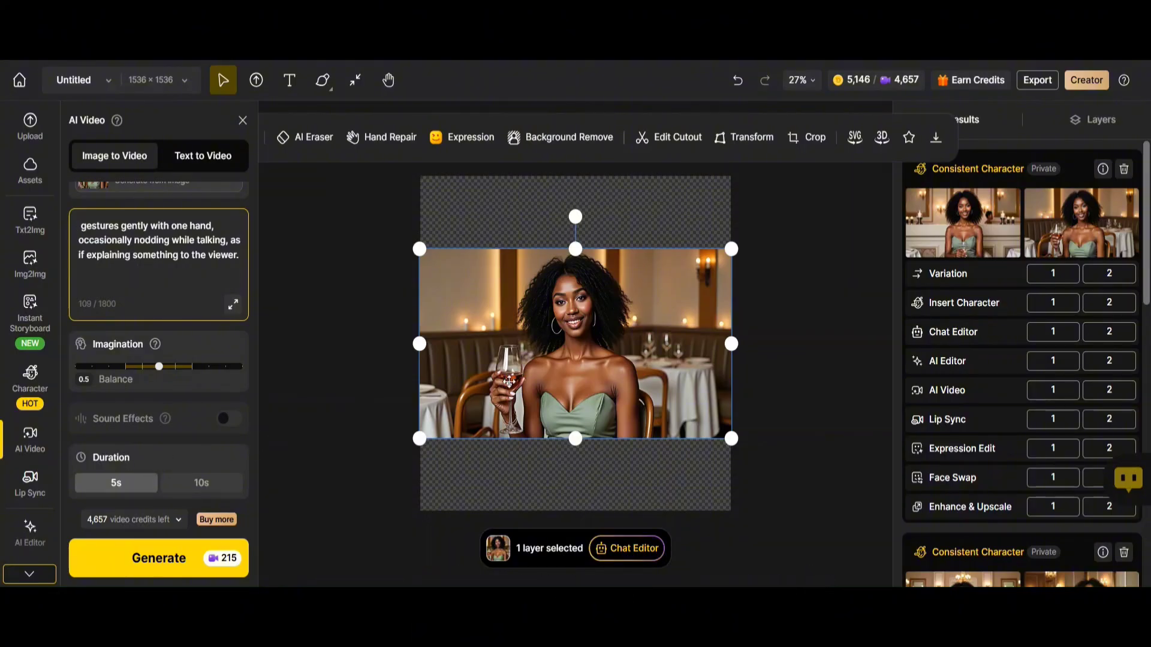
left_click(554, 375)
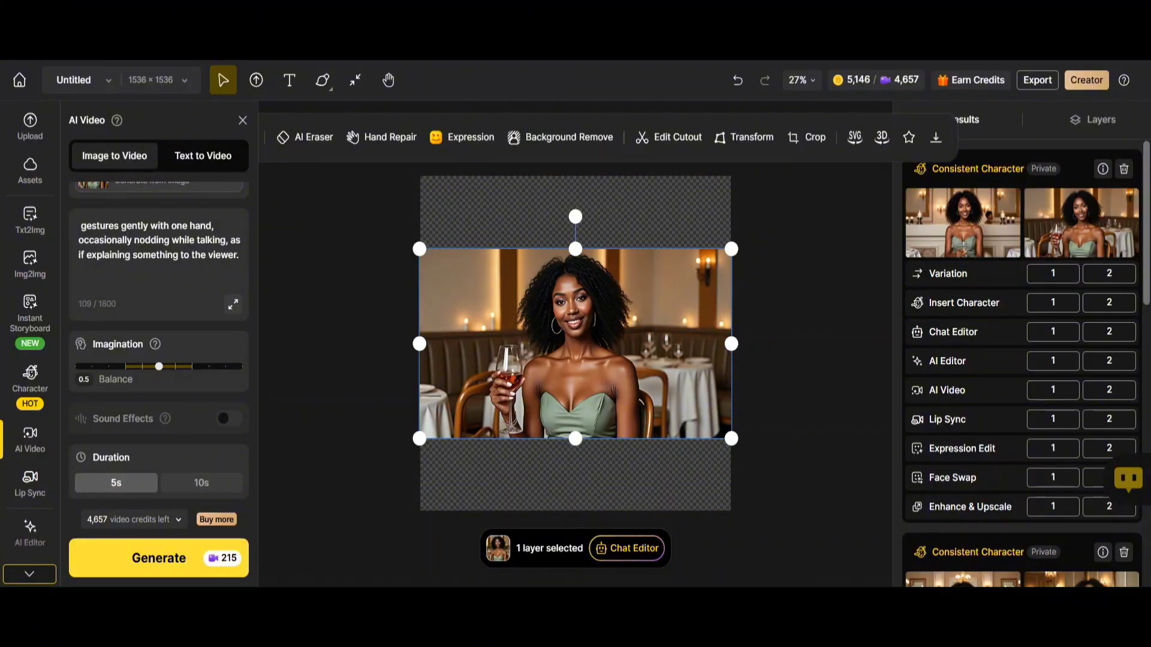
left_click(159, 558)
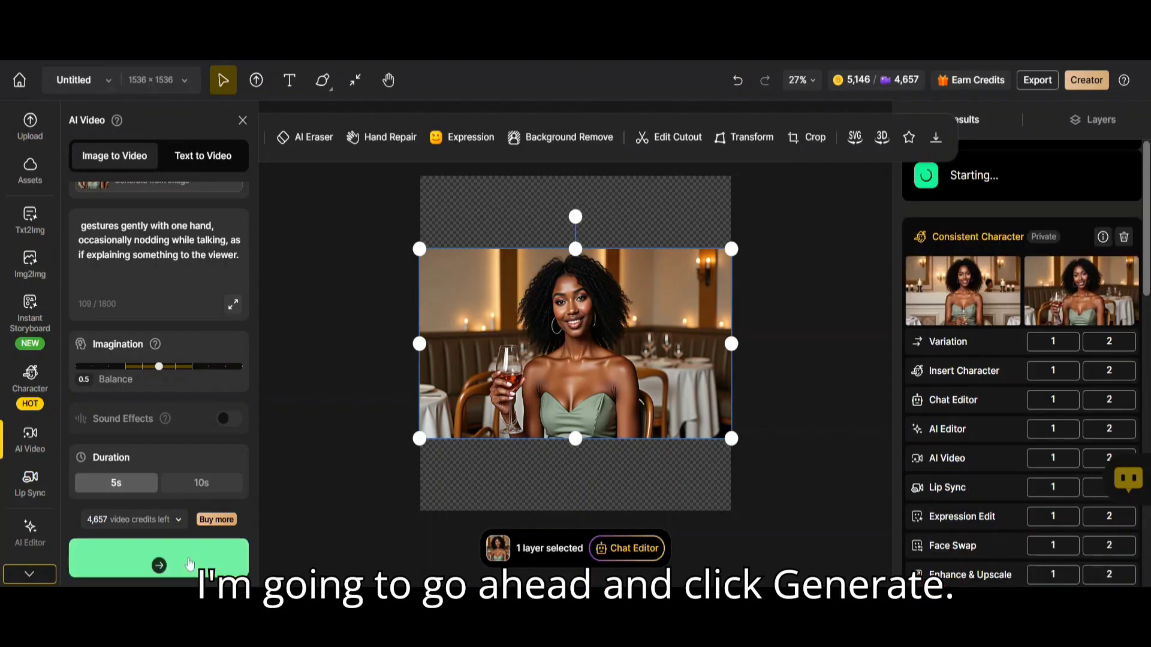
mouse_move(1046, 254)
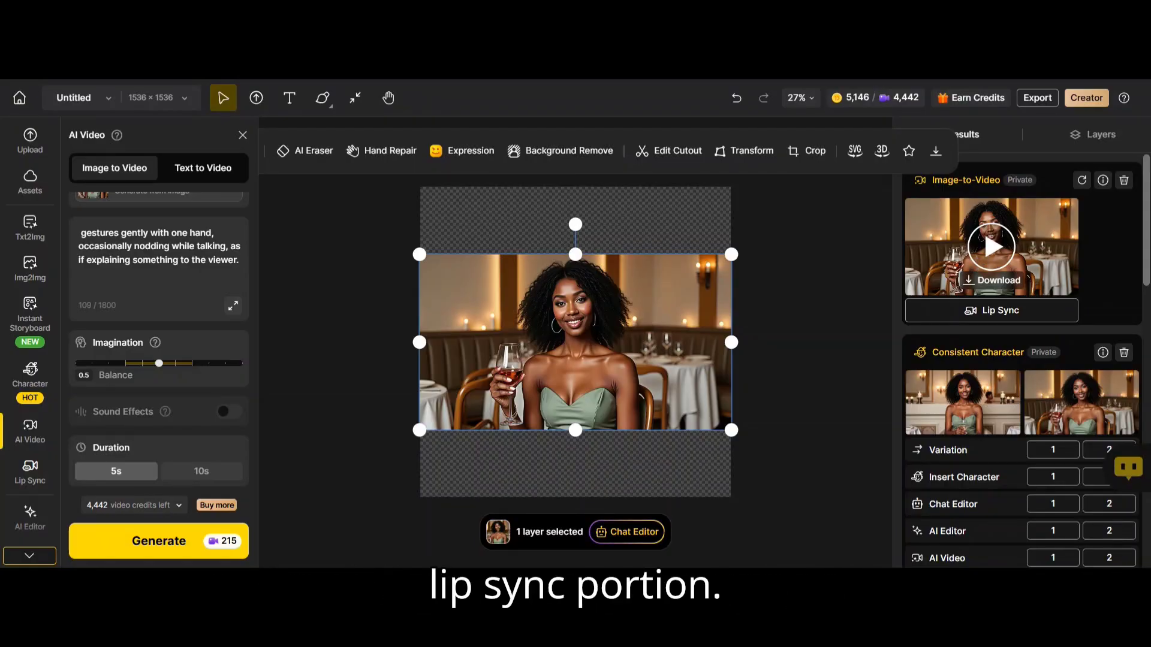
left_click(983, 259)
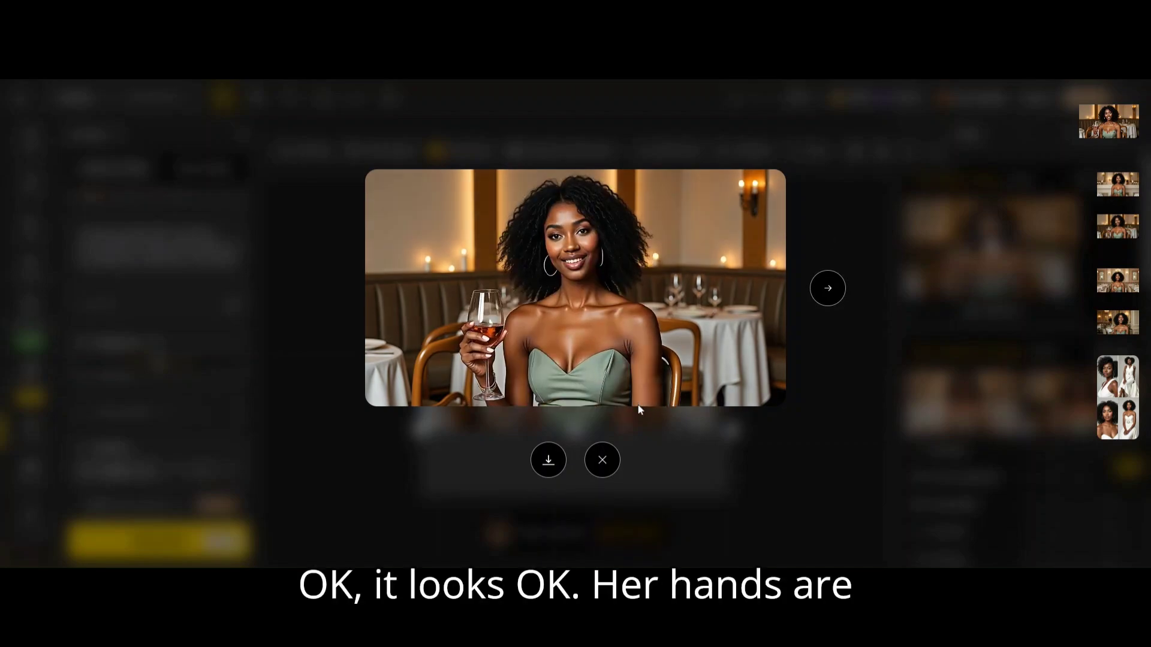
left_click(602, 460)
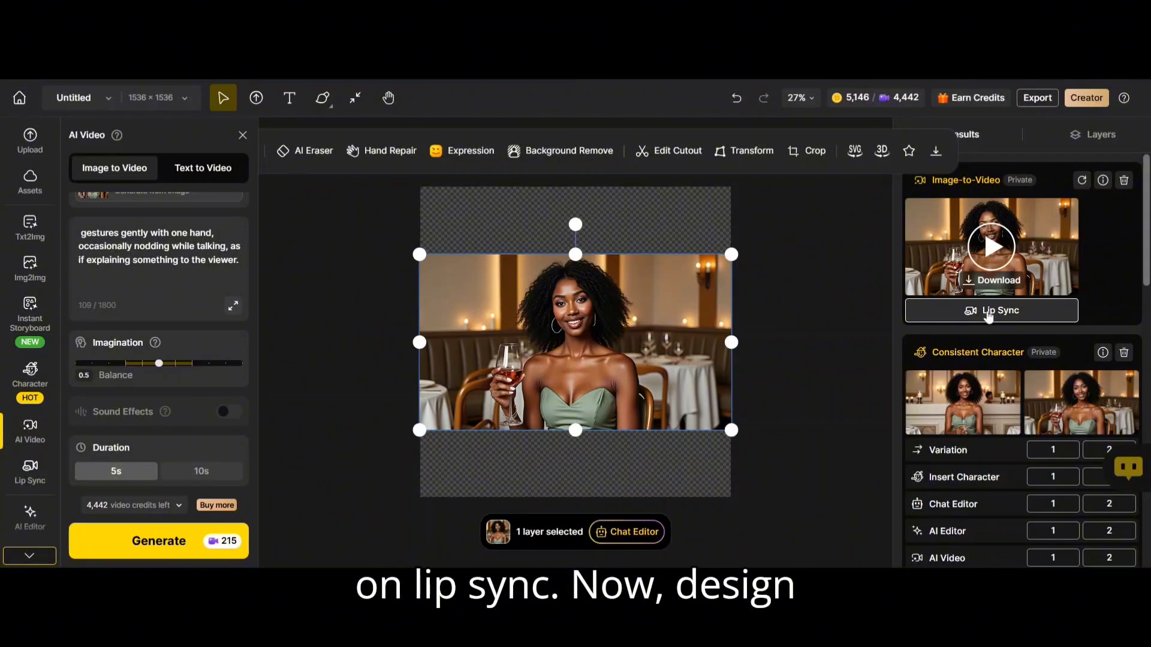
Step: Send the generated video to Lip Sync and select Heaven's face as the speaker
left_click(988, 311)
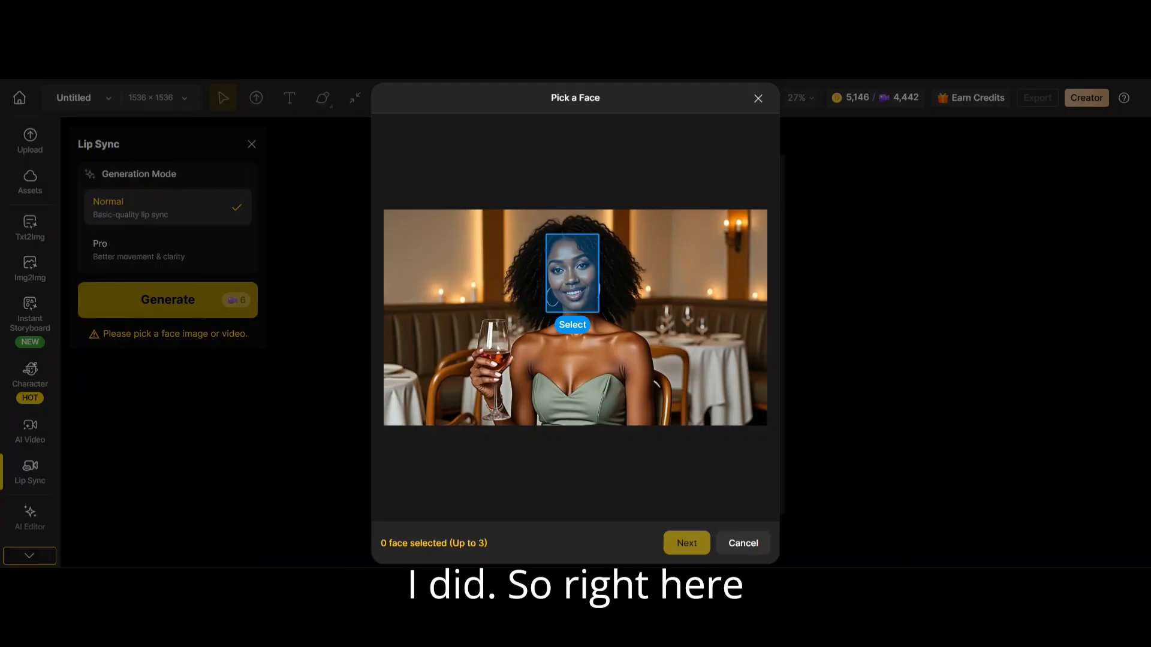
left_click(573, 326)
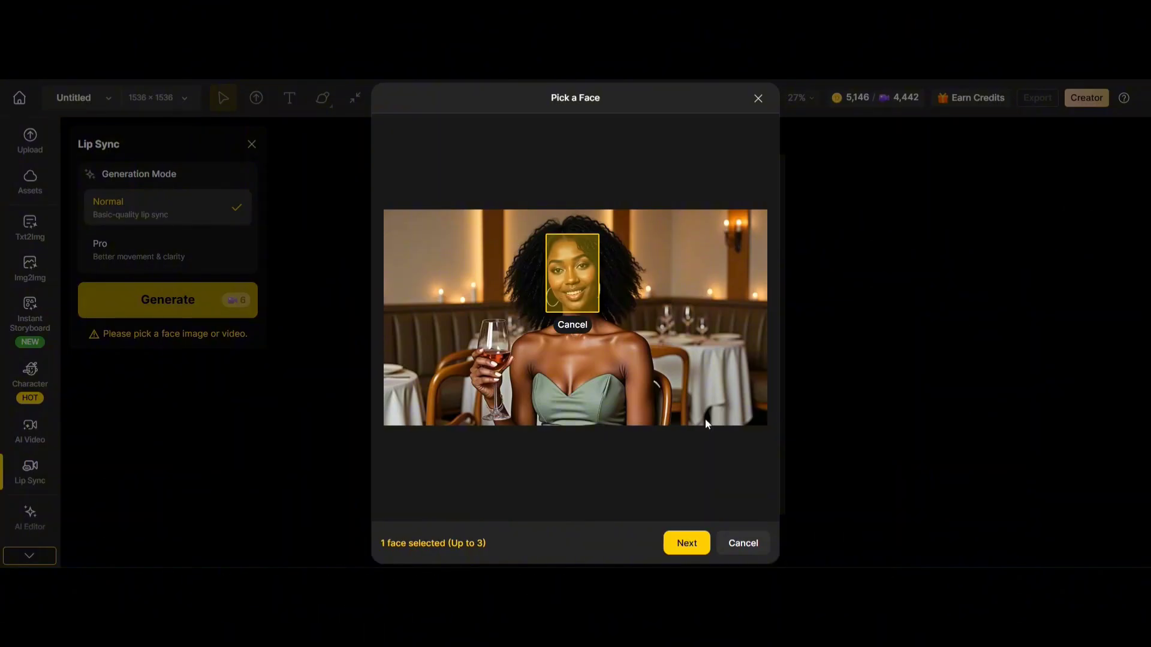
left_click(687, 543)
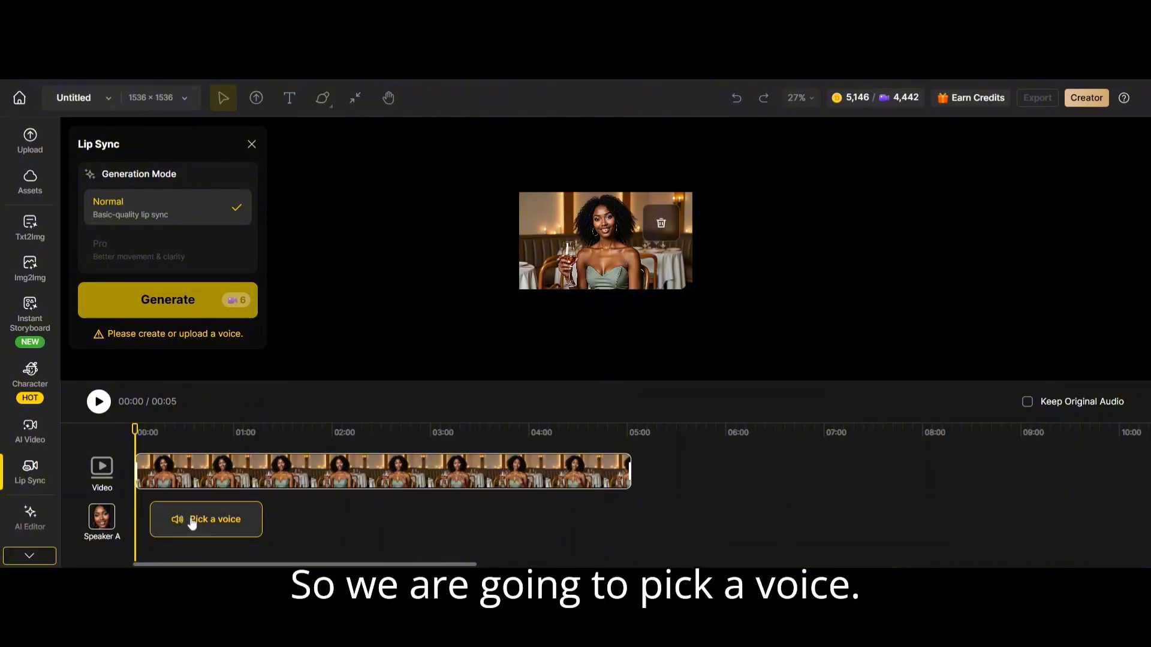
Step: Give Speaker A the text-to-speech dialogue "Hi, I'm Heaven—the avatar you just created using Dzine AI. So... what do you think of me?"
left_click(188, 520)
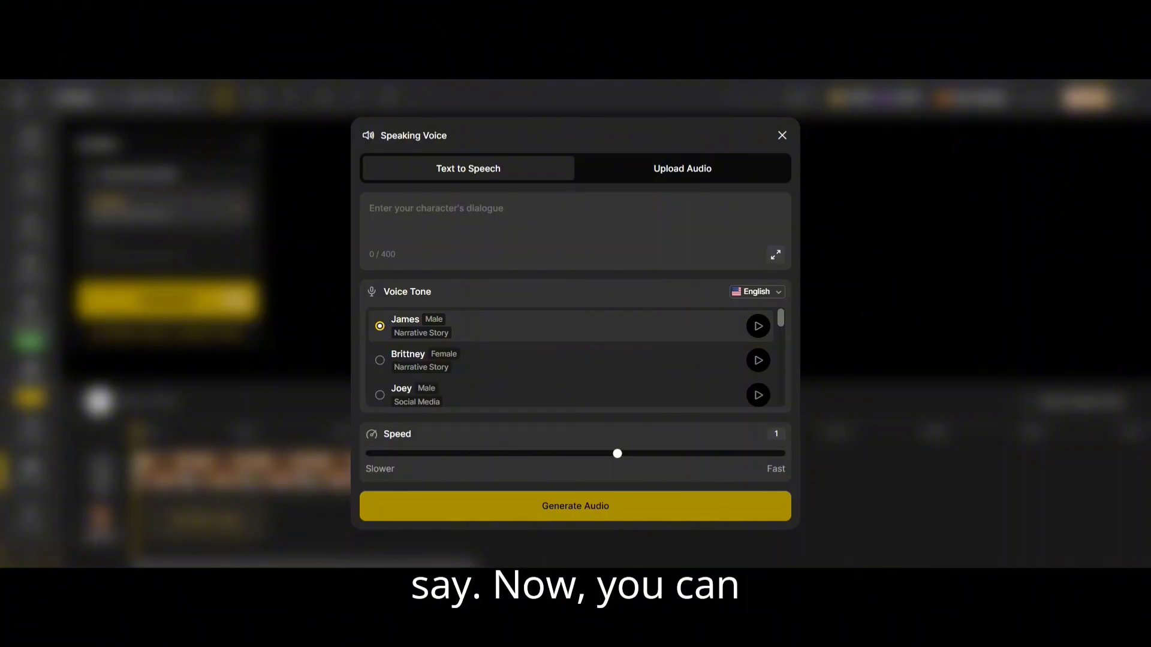
left_click(436, 210)
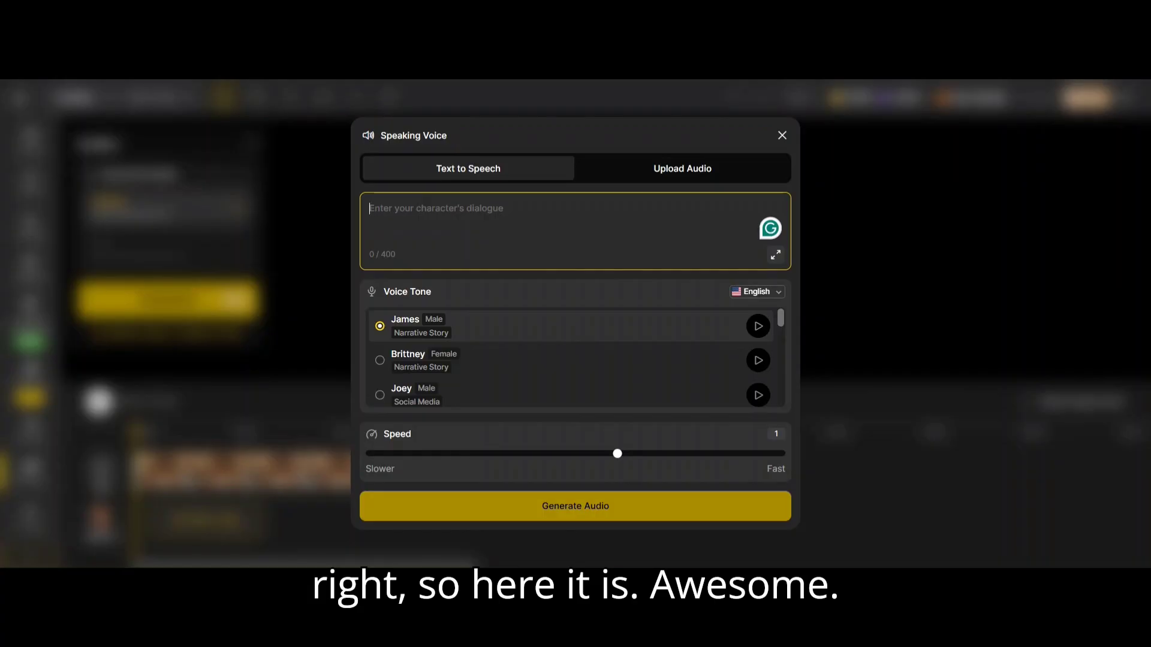
type("\"Hi, I'm Heaven—the avatar you just created using Dzine AI. So... what do you think of me?\"")
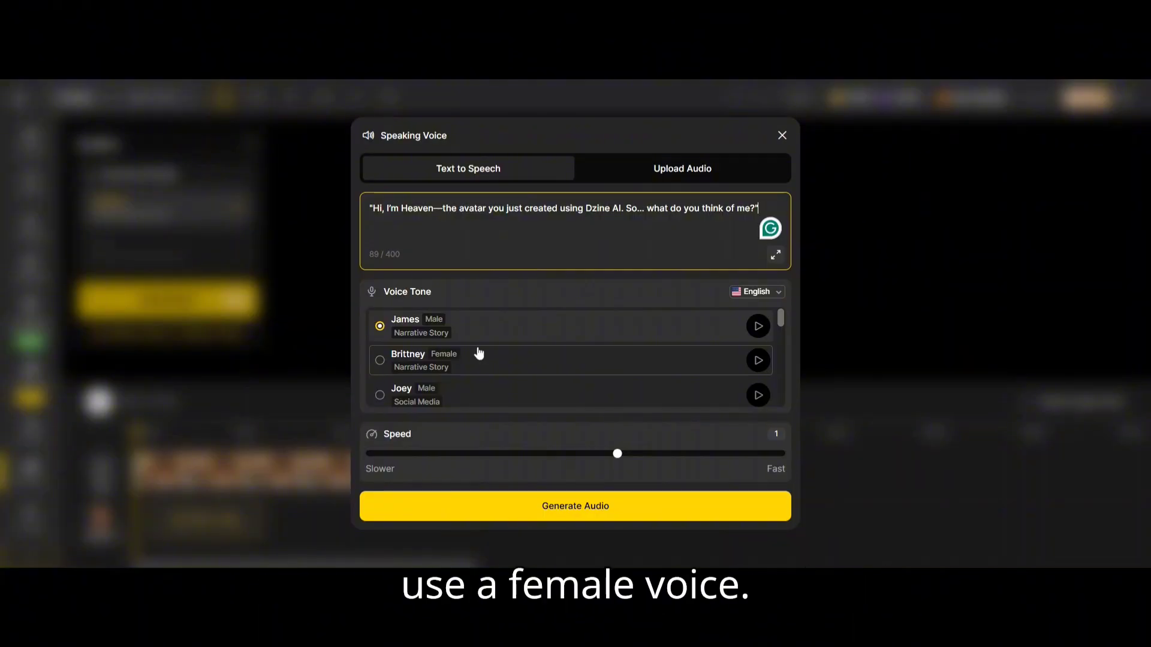
Step: Listen to samples of the English female voices Brittney, Hope, Arabella and Cassidy to compare their tones
scroll(479, 353, "down", 2)
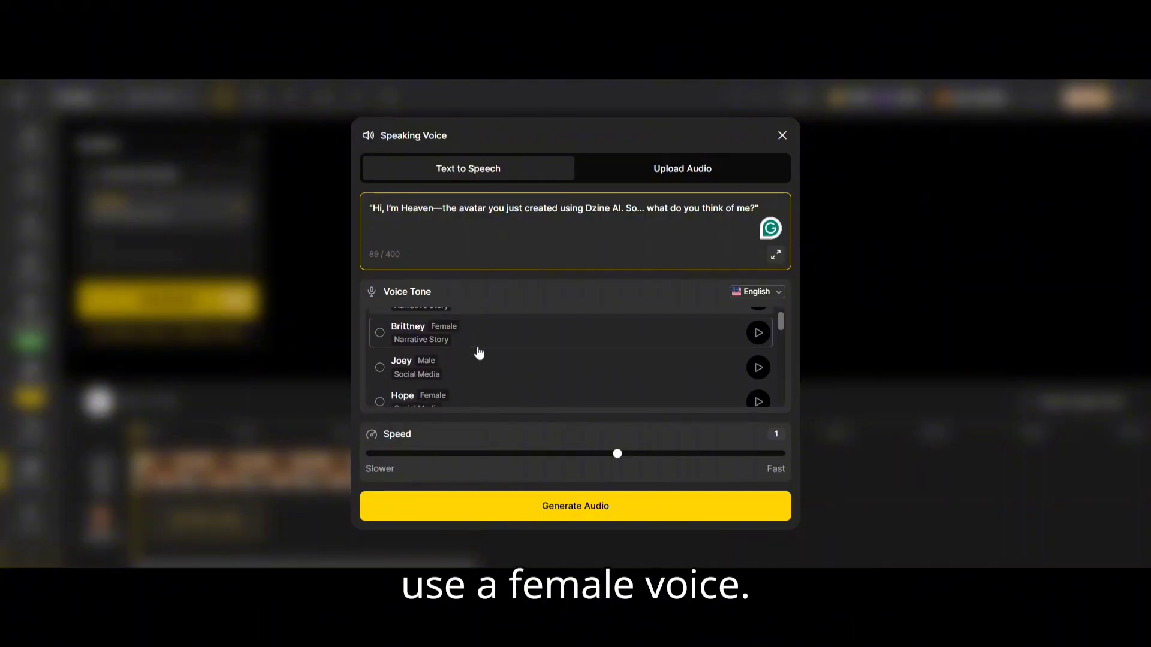
scroll(479, 354, "up", 1)
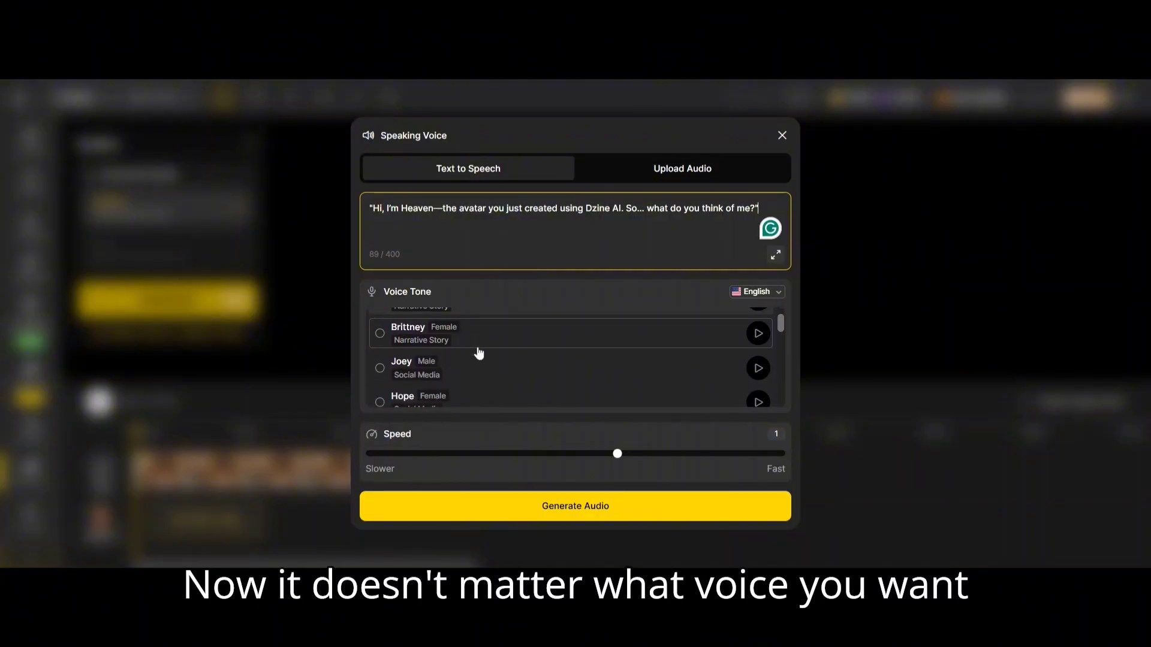
scroll(478, 353, "up", 2)
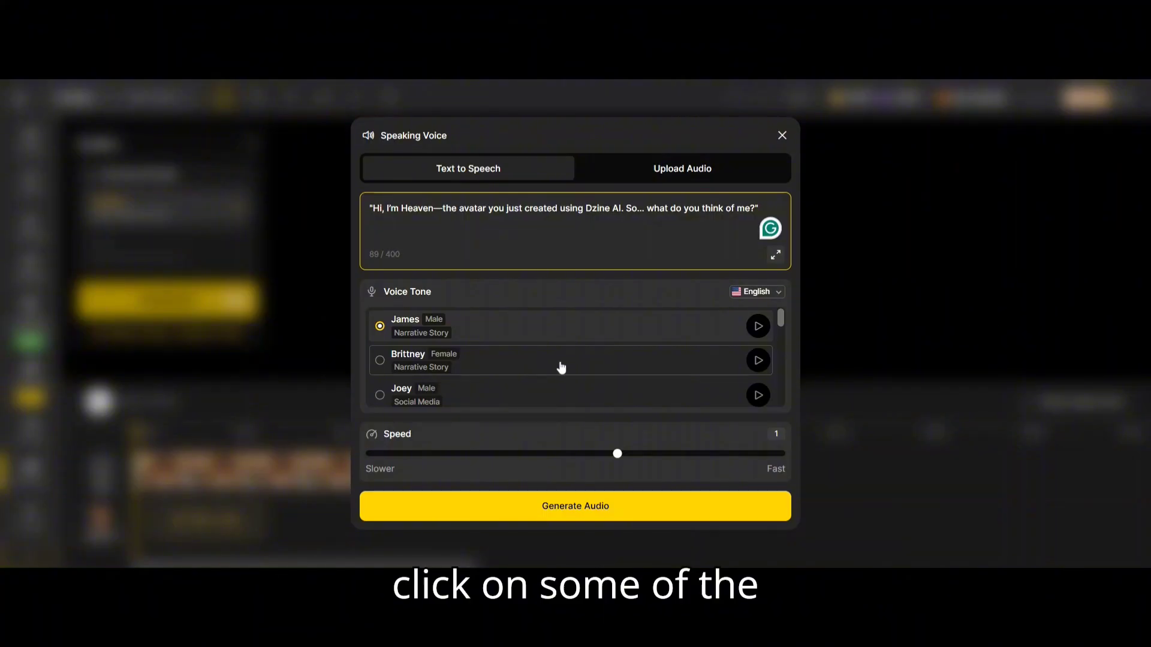
left_click(758, 361)
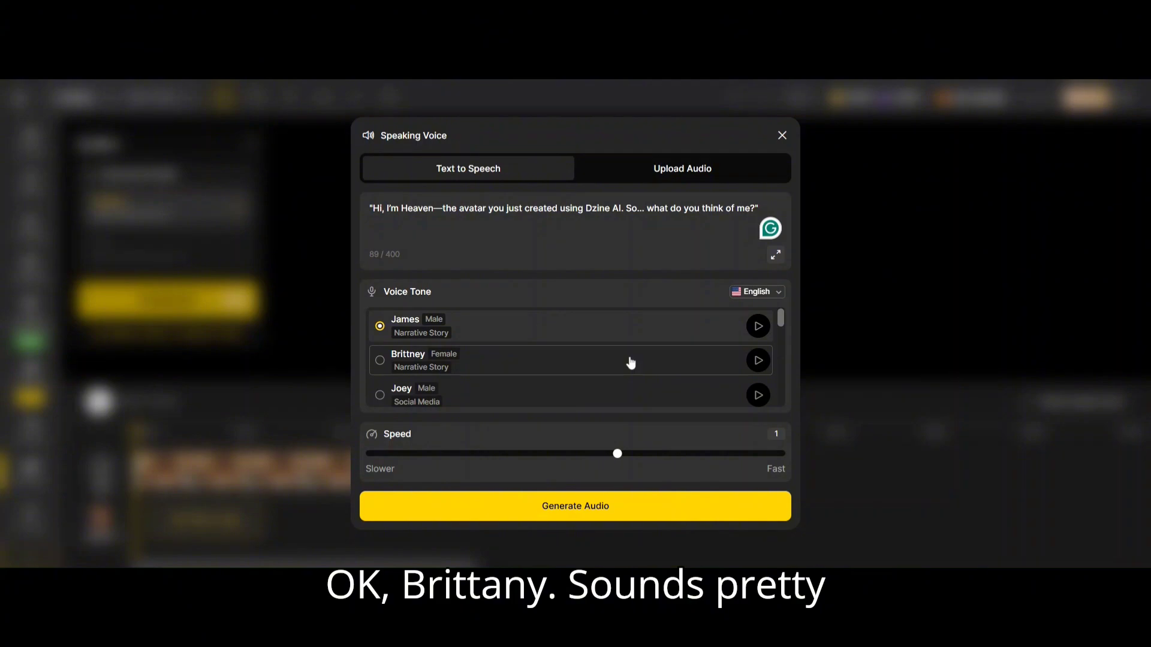
scroll(631, 362, "down", 1)
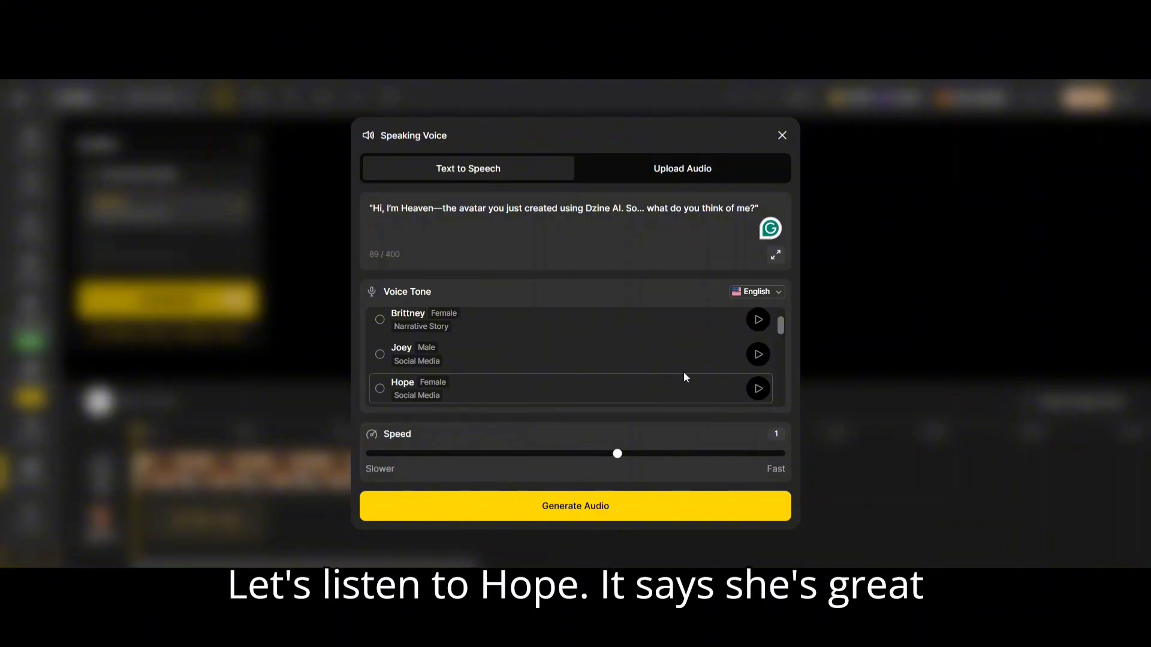
left_click(760, 392)
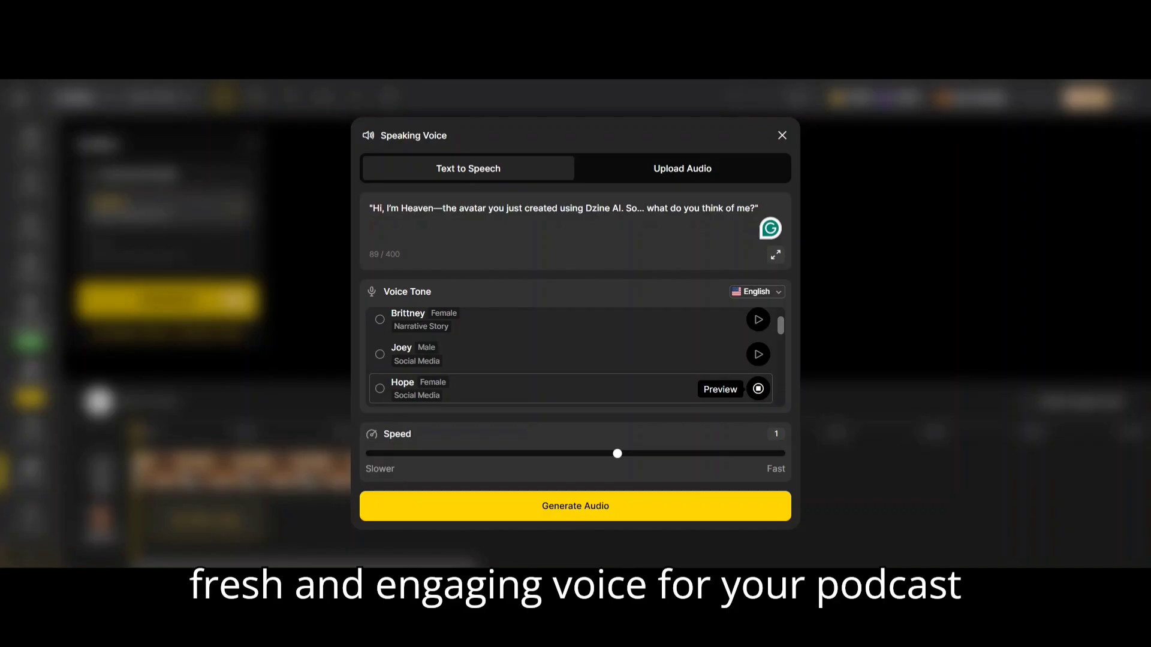
scroll(763, 398, "down", 3)
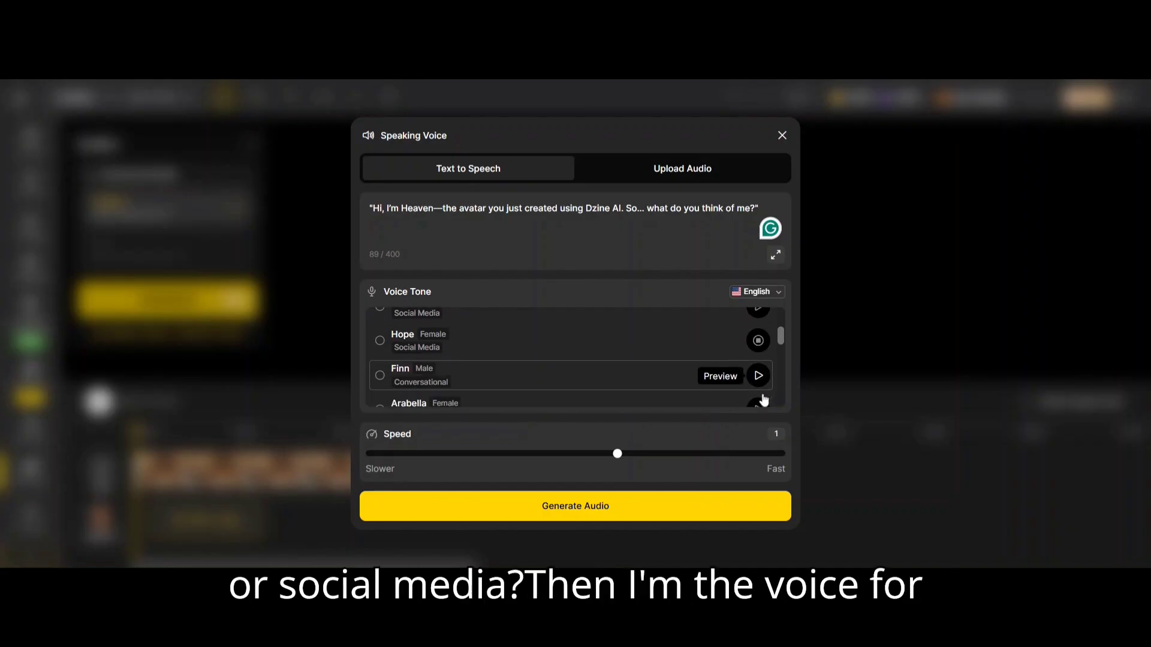
scroll(763, 400, "down", 1)
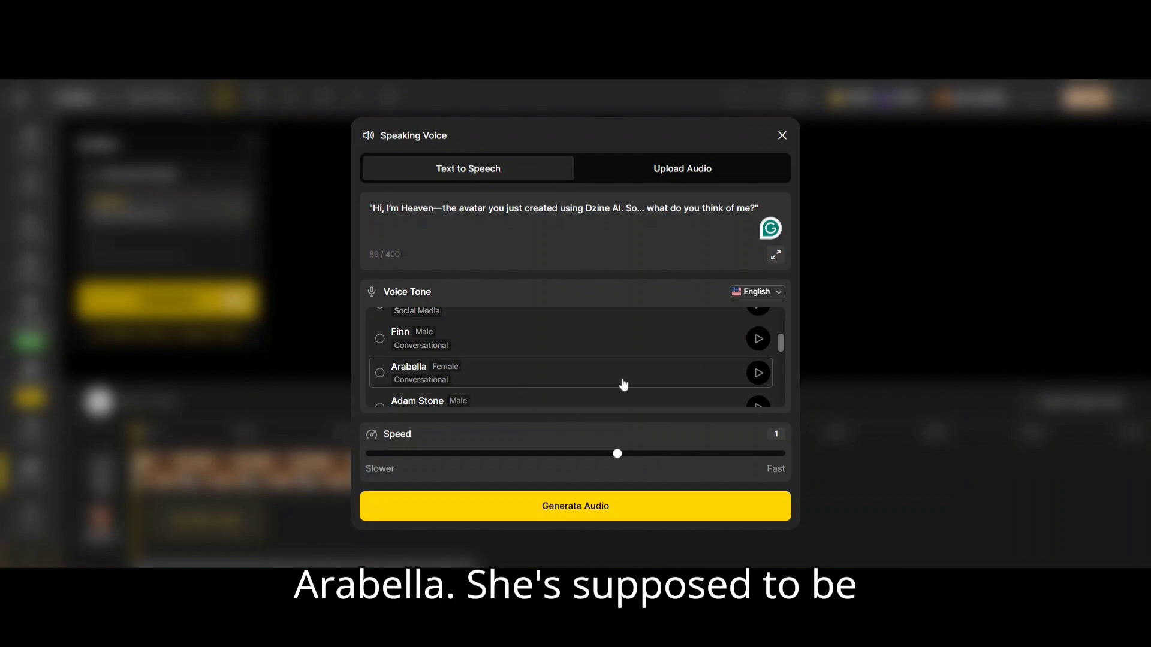
left_click(758, 374)
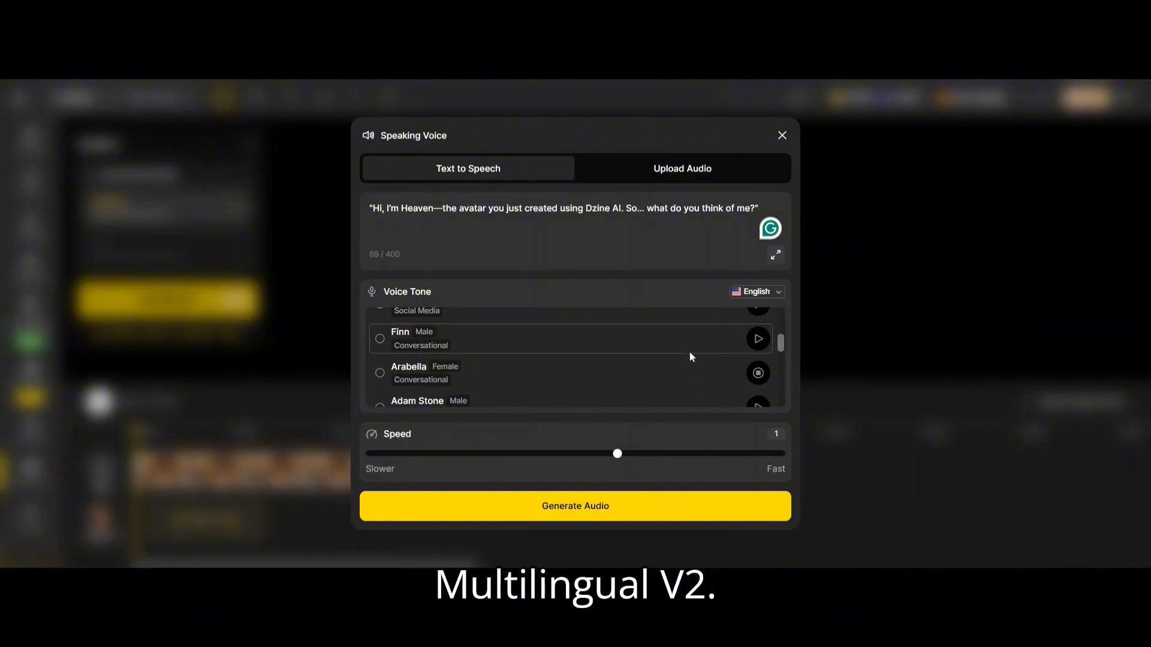
scroll(687, 348, "down", 2)
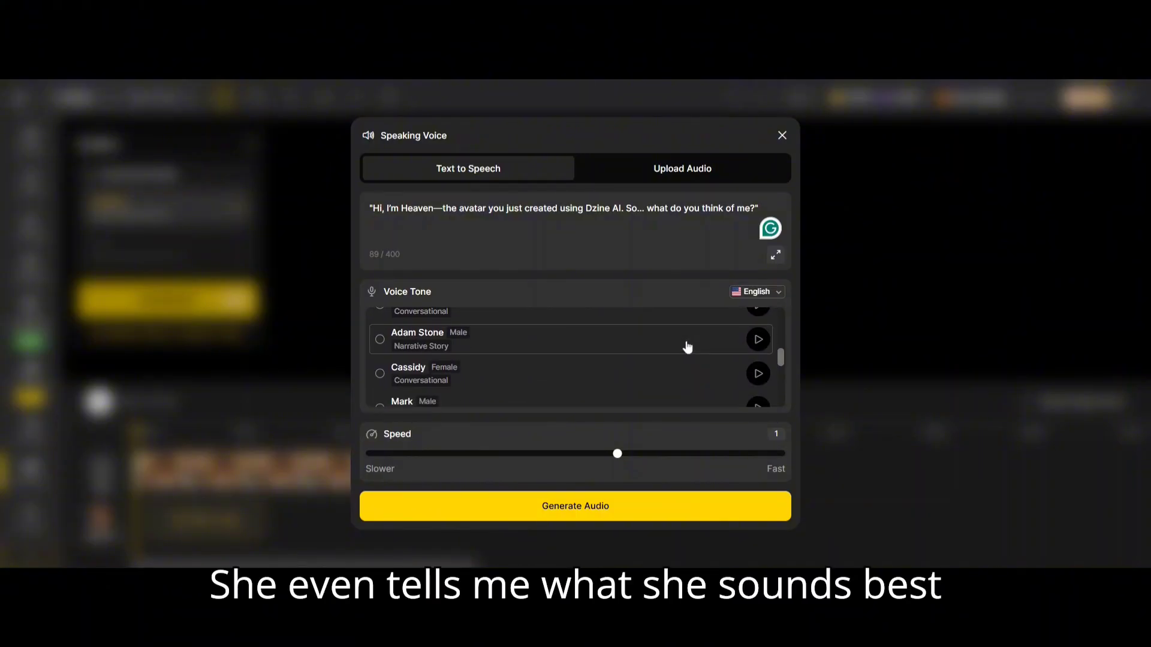
scroll(687, 347, "down", 1)
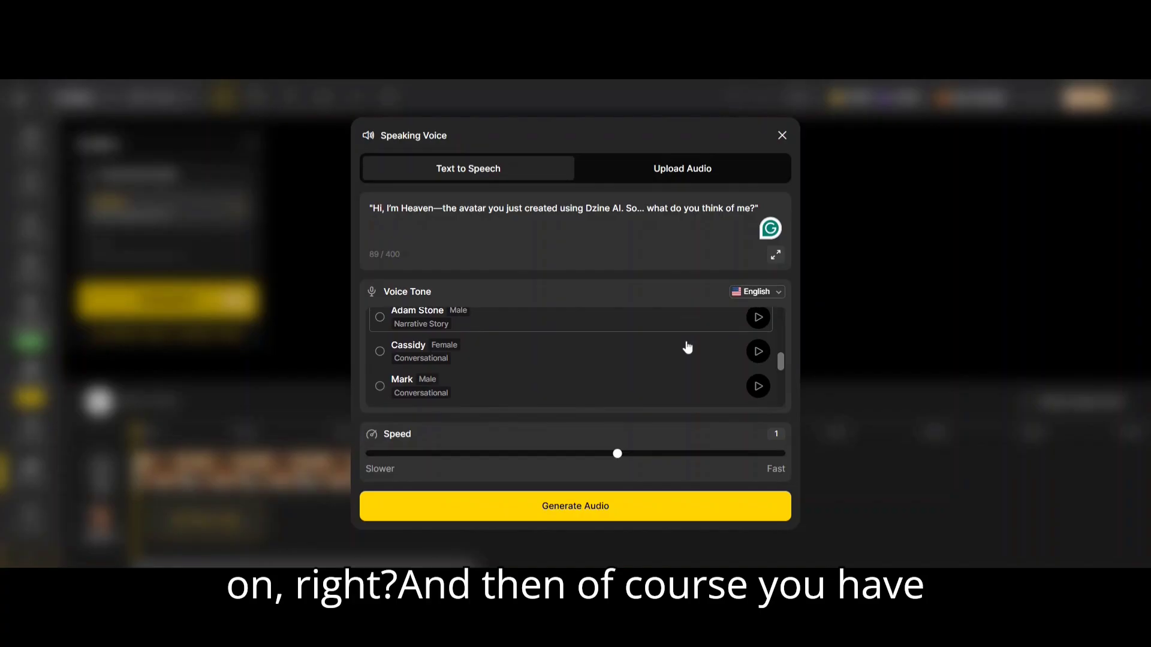
left_click(757, 355)
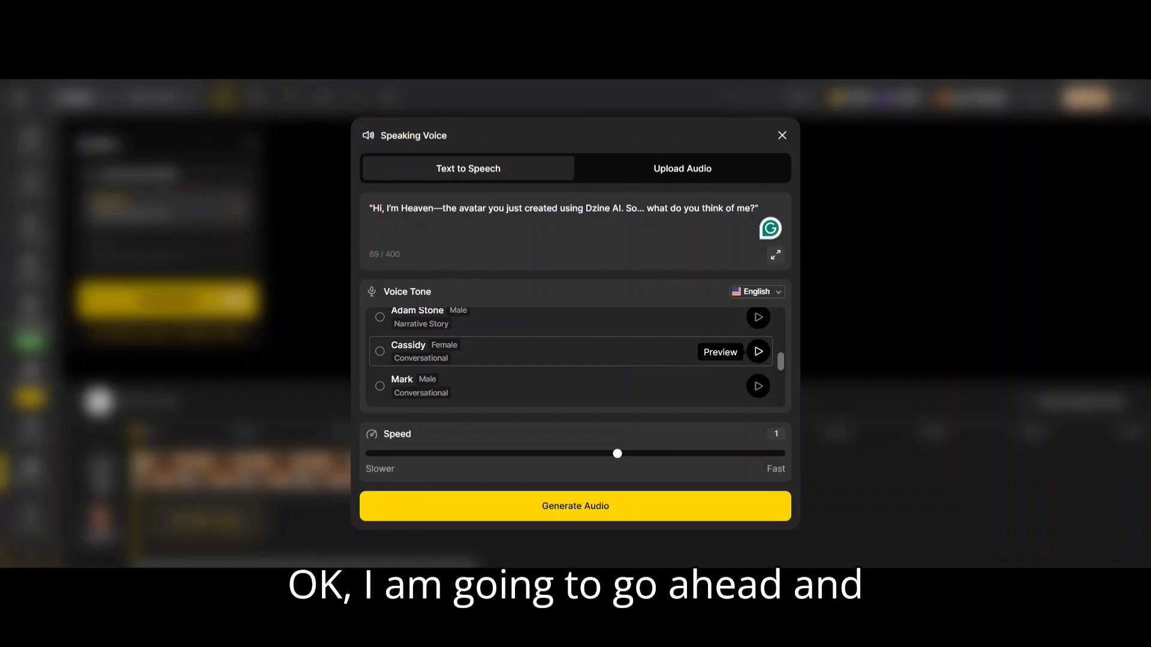
Step: Choose the conversational female voice Arabella and generate the audio for the dialogue
scroll(633, 332, "up", 3)
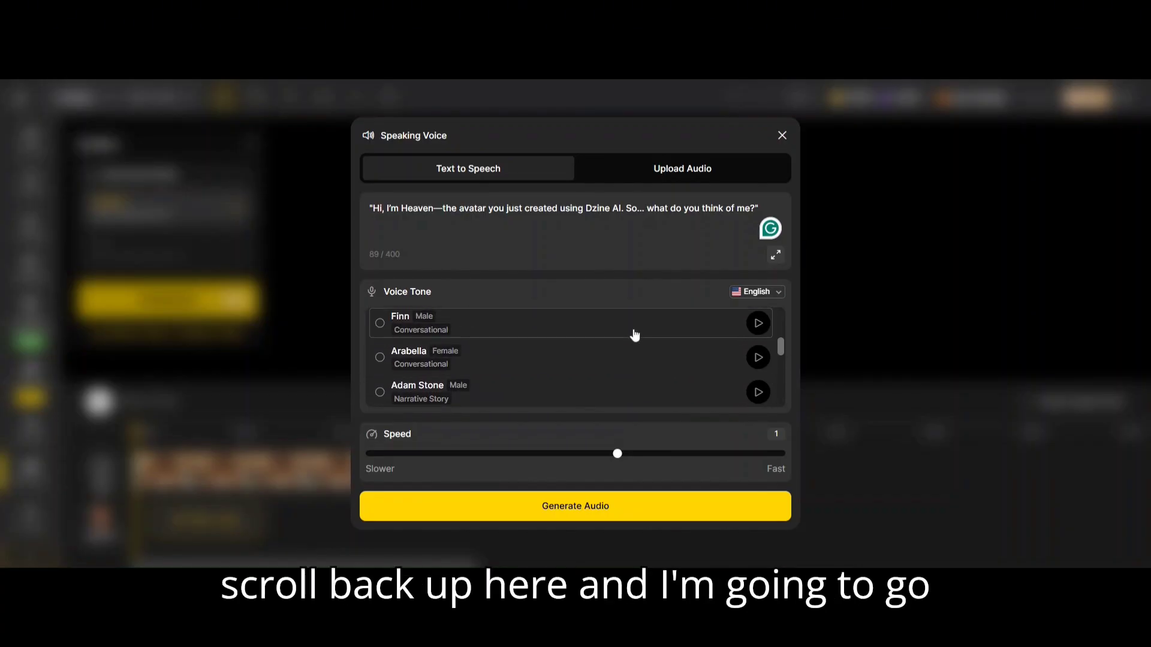
scroll(632, 334, "up", 1)
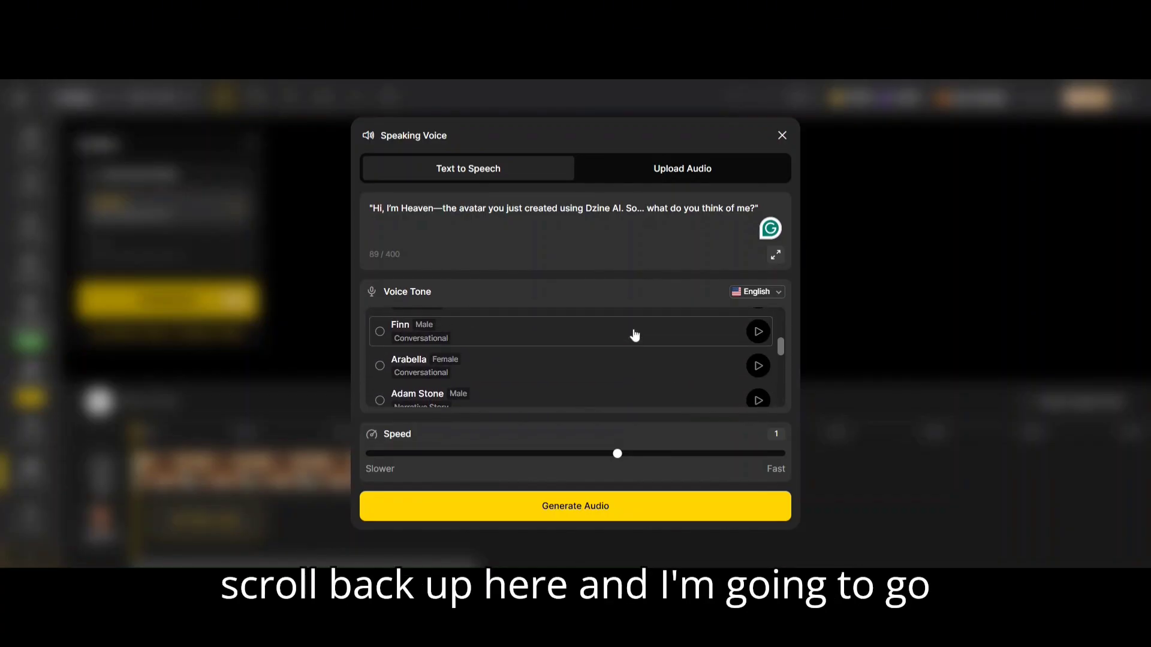
left_click(380, 366)
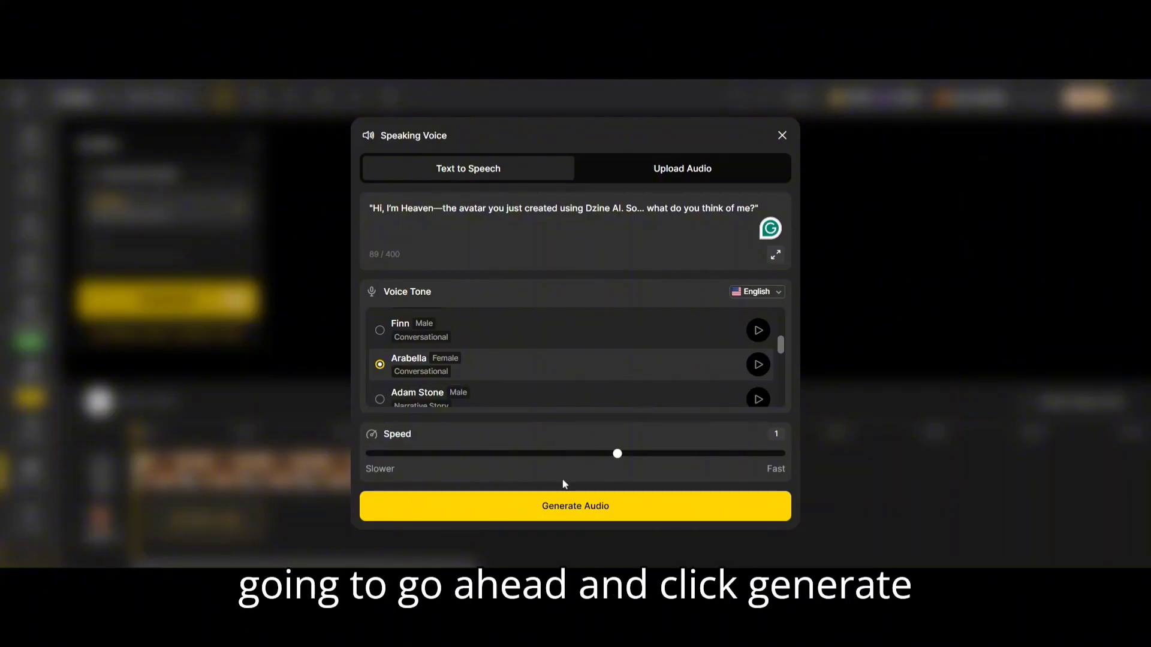
left_click(556, 510)
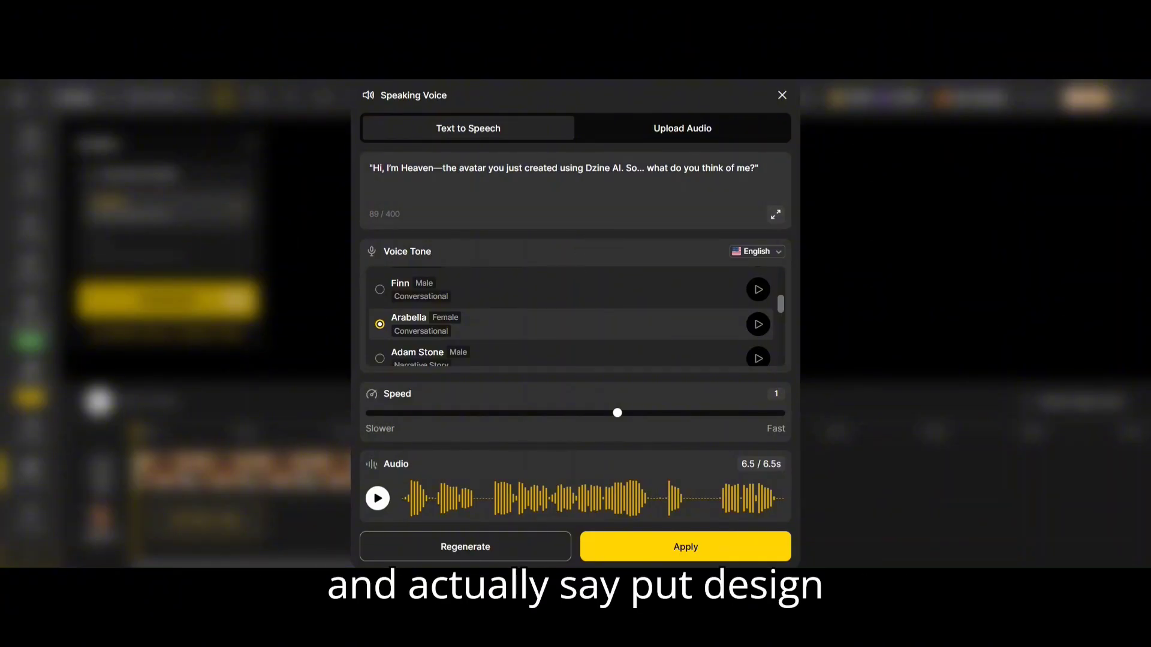
Step: Replace "Dzine" with "Design" in the dialogue and regenerate the speech audio
left_click(610, 168)
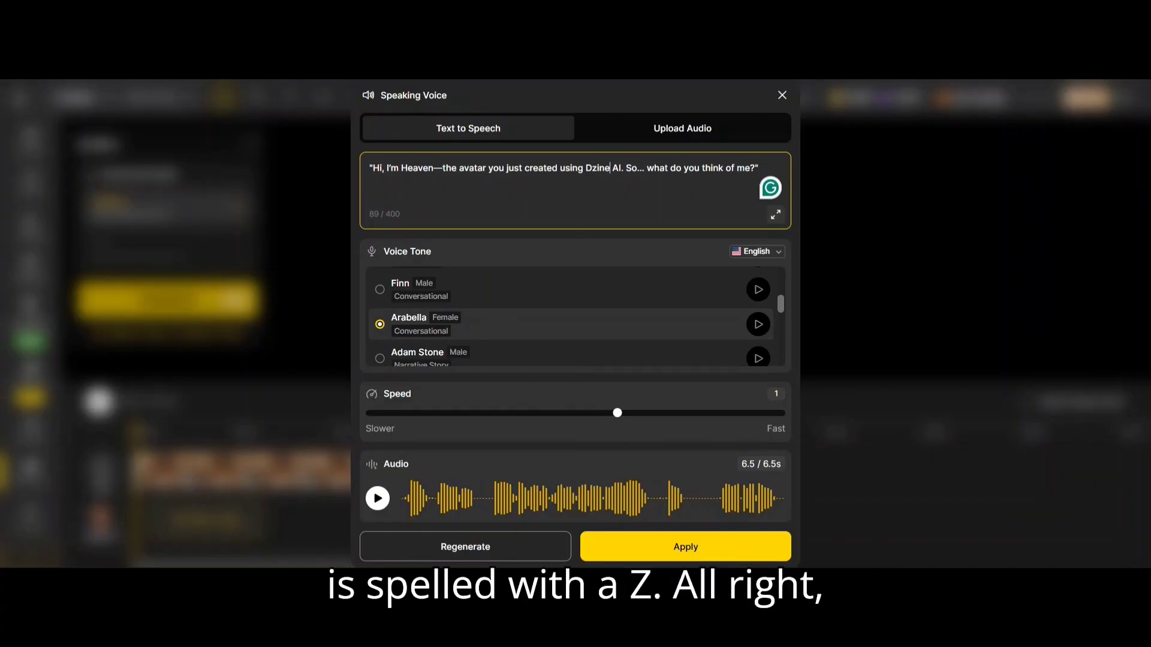
key("BackSpace")
key("BackSpace")
key("BackSpace")
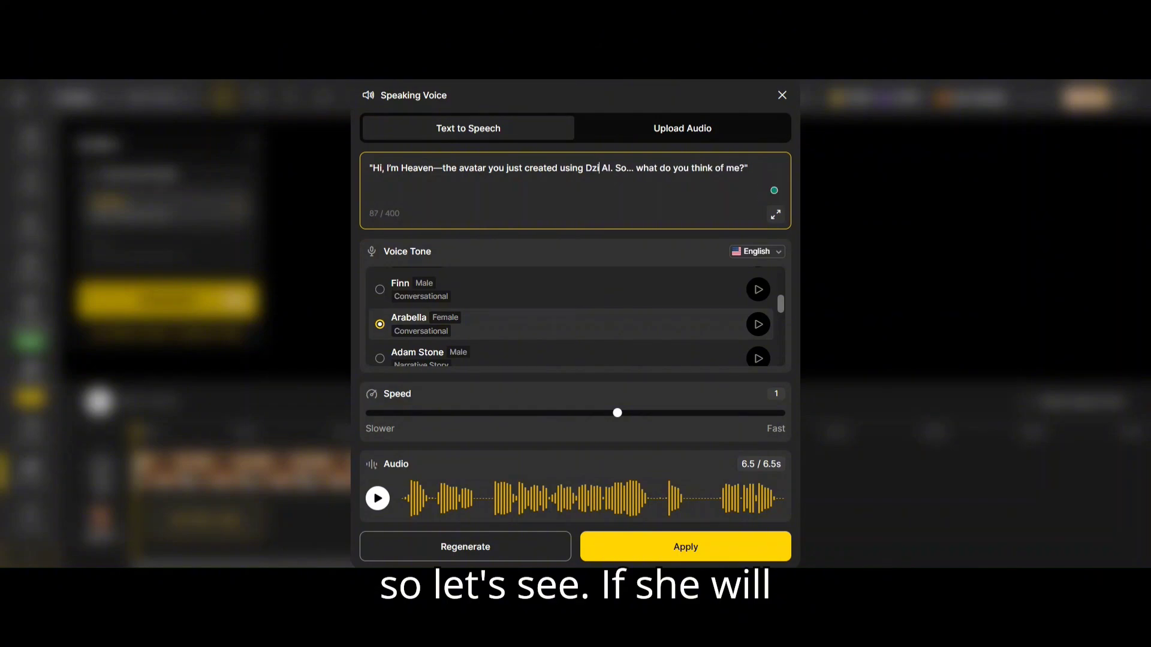
key("BackSpace")
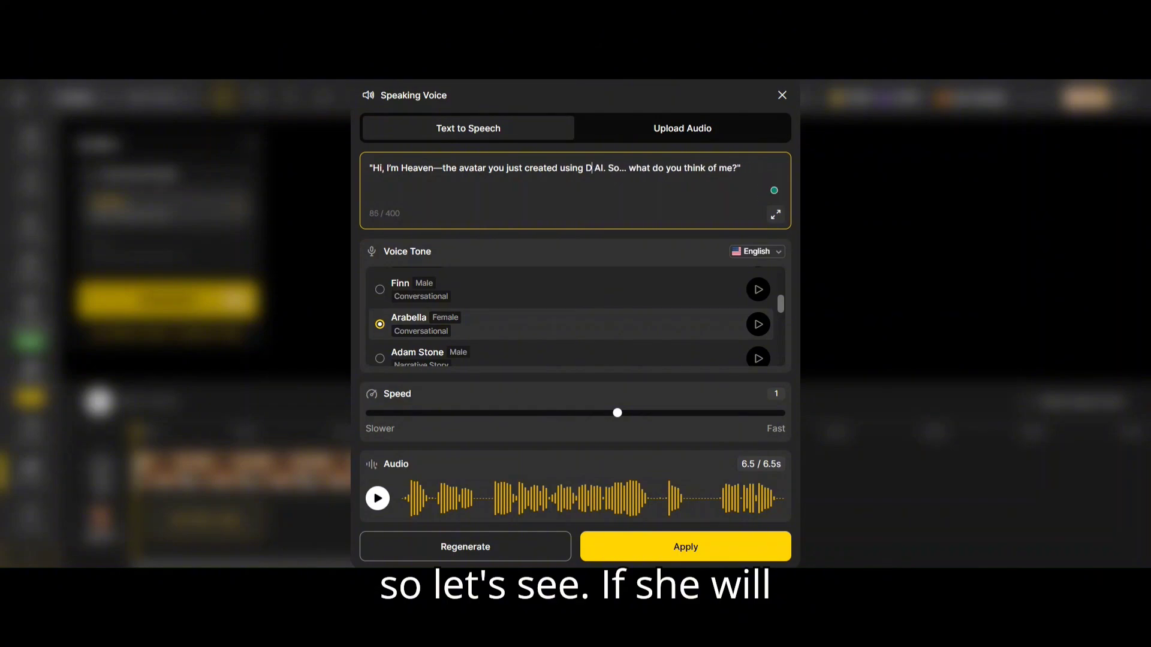
type("esign")
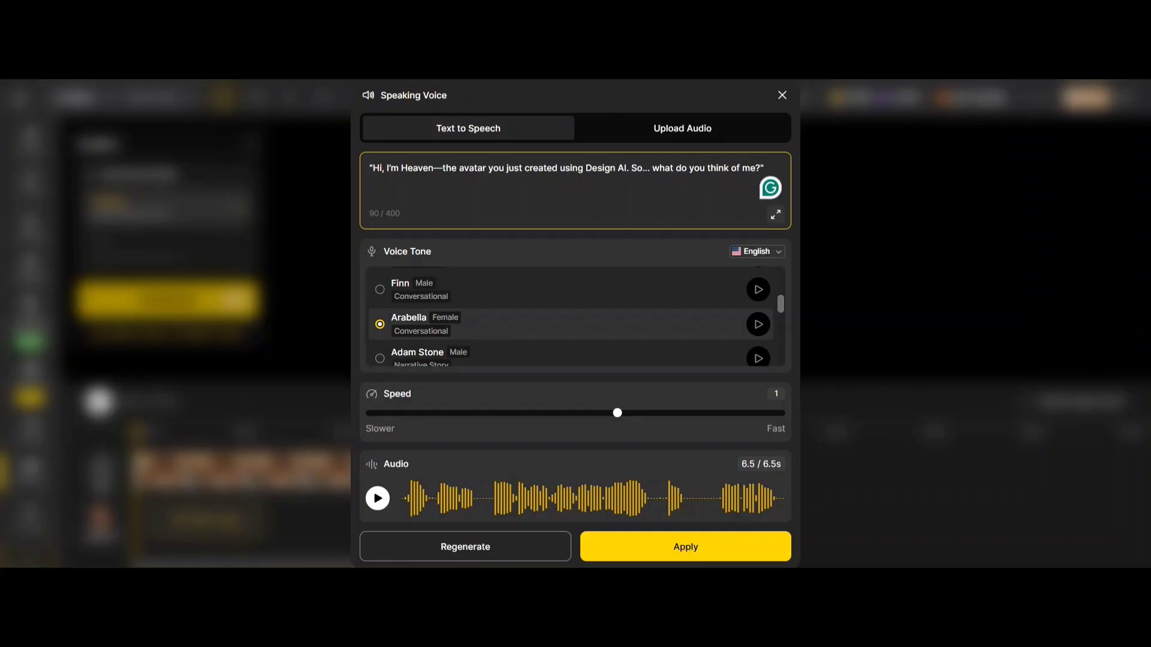
left_click(504, 554)
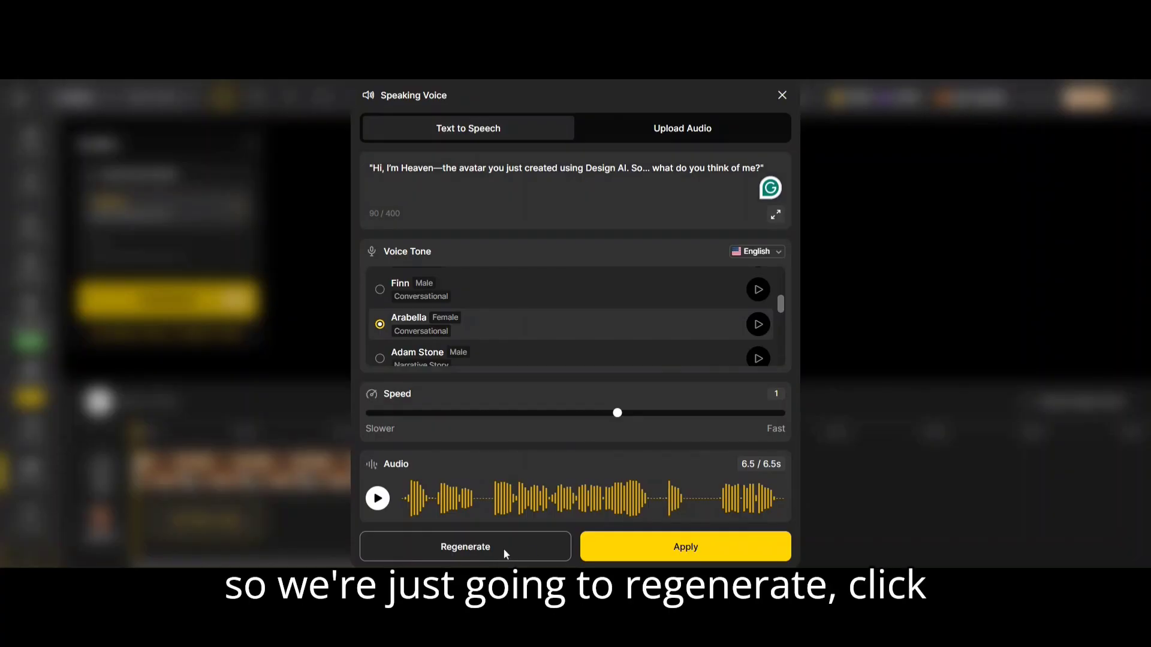
left_click(464, 546)
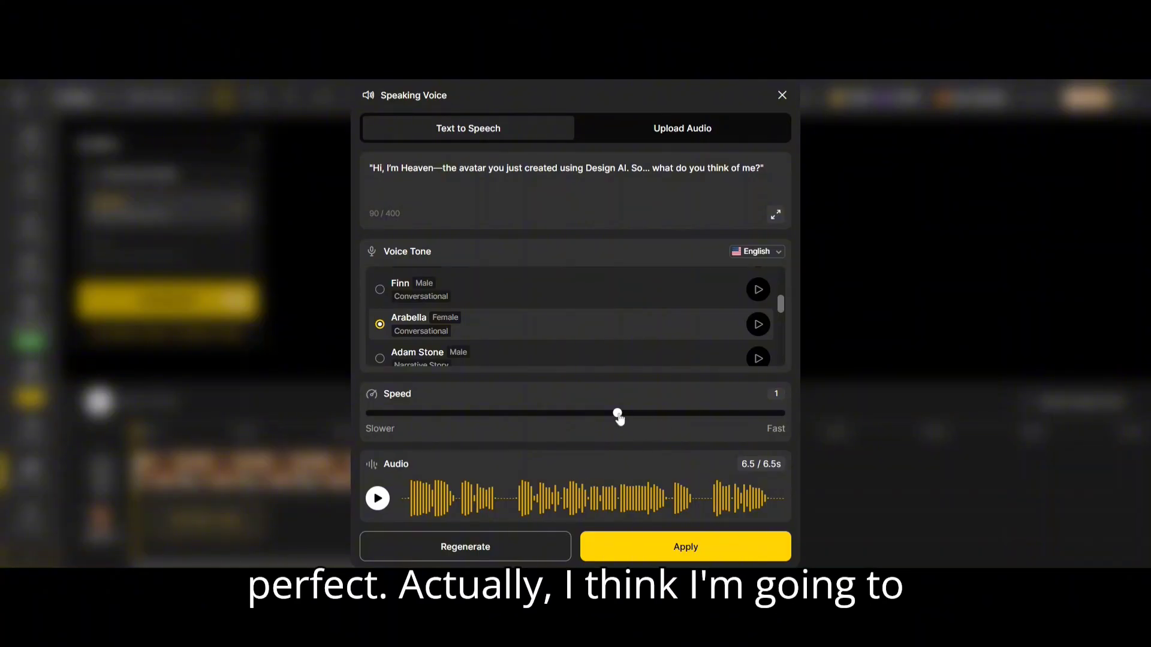
Step: Slow the speech speed to 0.97, regenerate the audio and apply it to Speaker A
left_click_drag(619, 418, 594, 416)
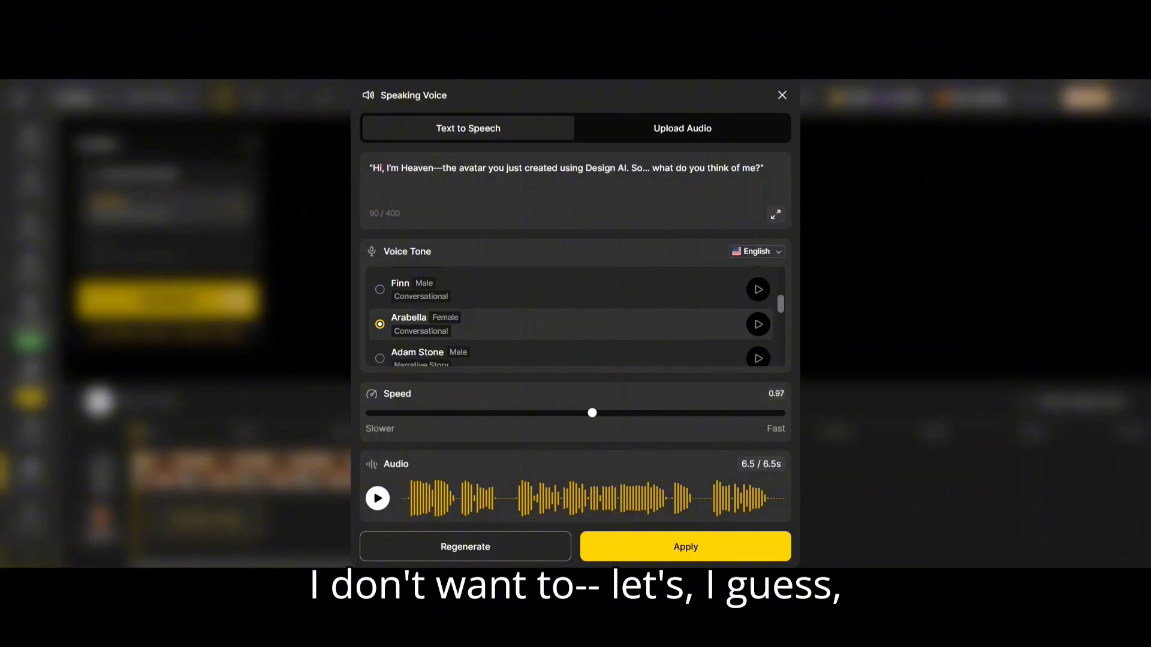
left_click(483, 547)
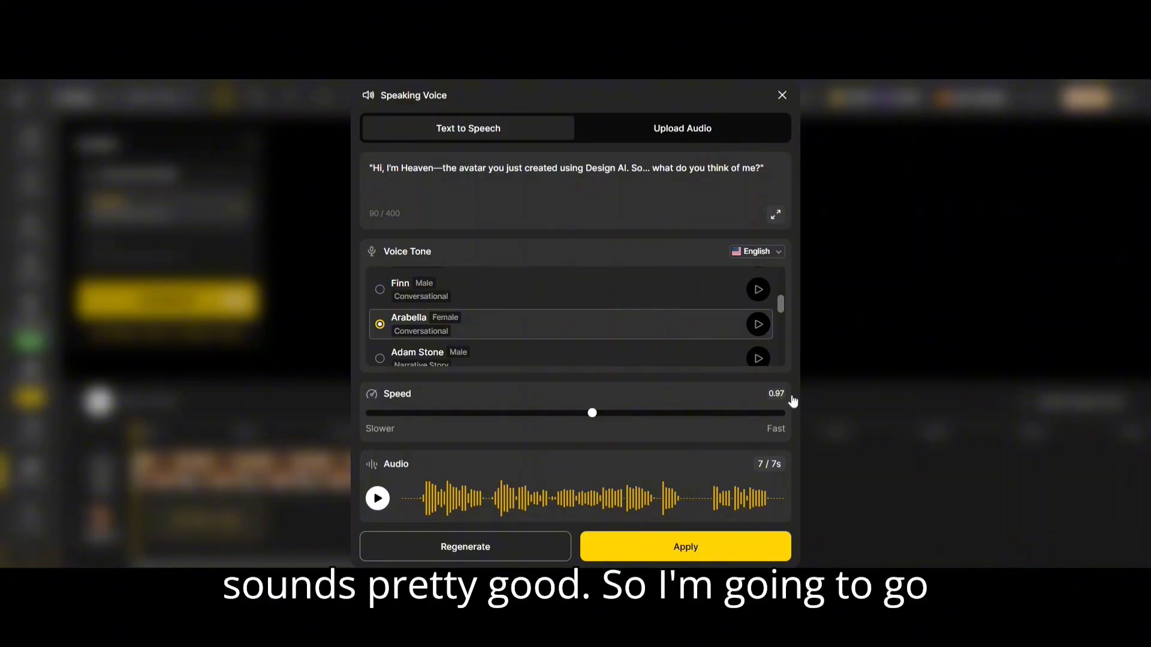
left_click(709, 556)
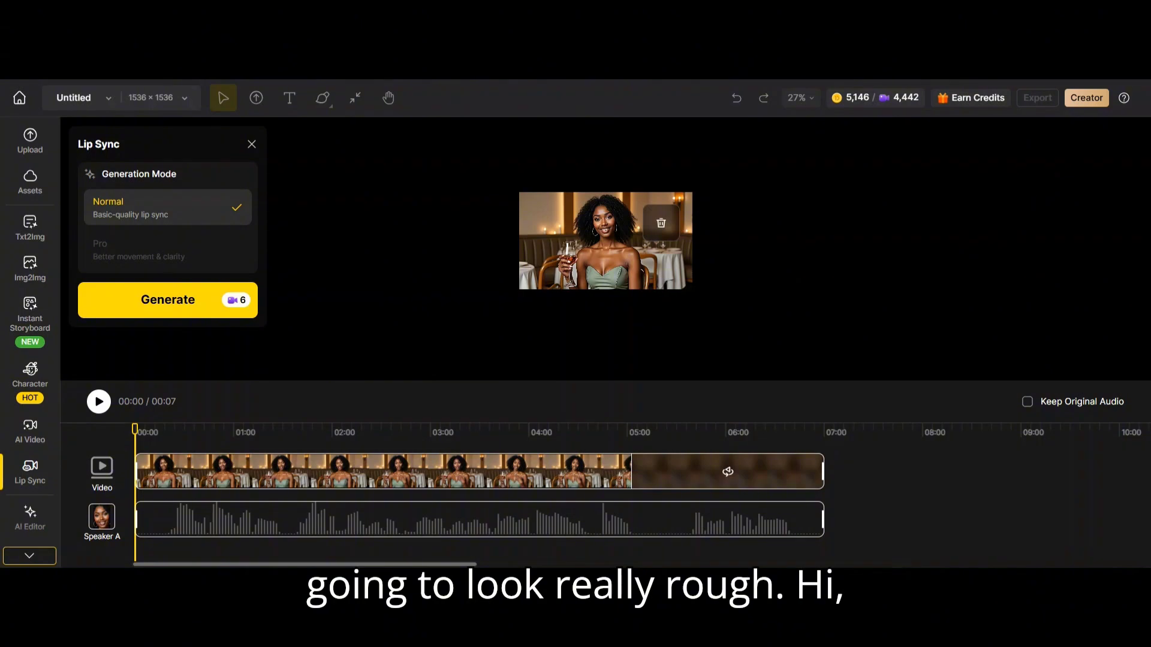
Step: Preview the timeline with the new voice and generate the lip-synced video in Normal mode
left_click(99, 402)
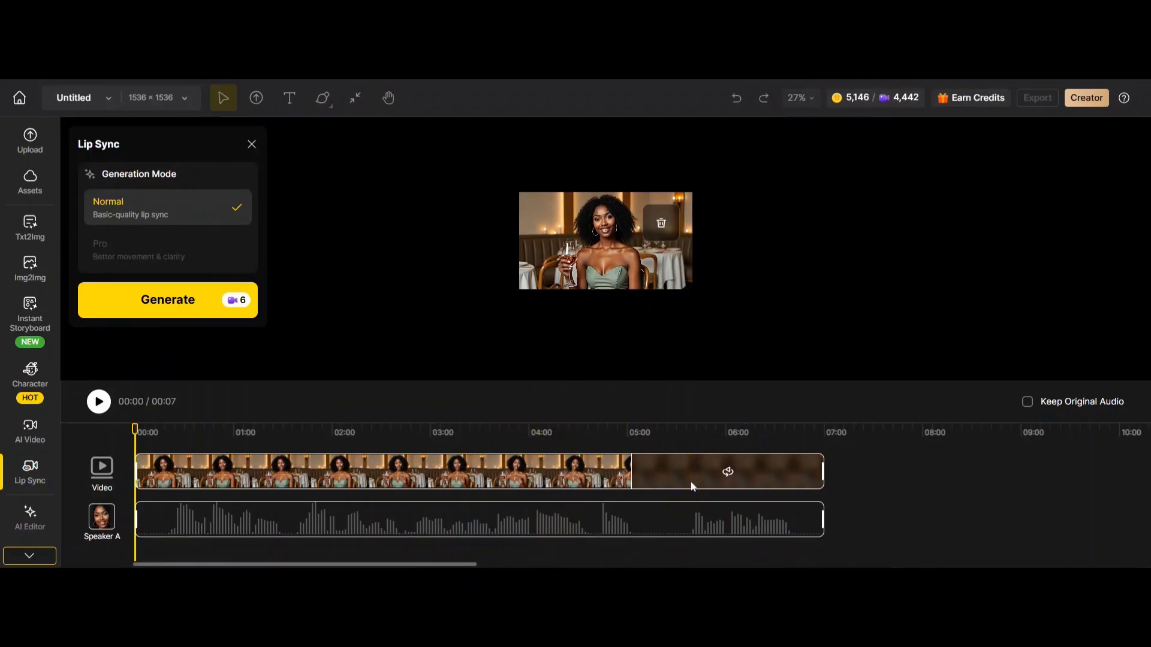
mouse_move(727, 473)
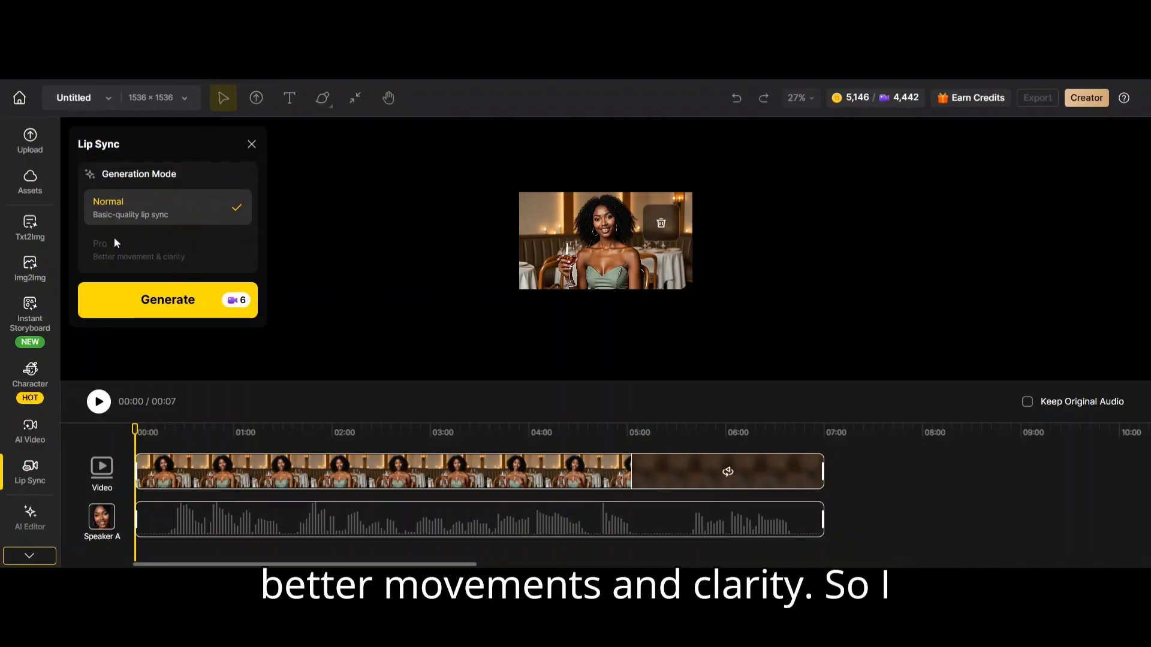
mouse_move(128, 258)
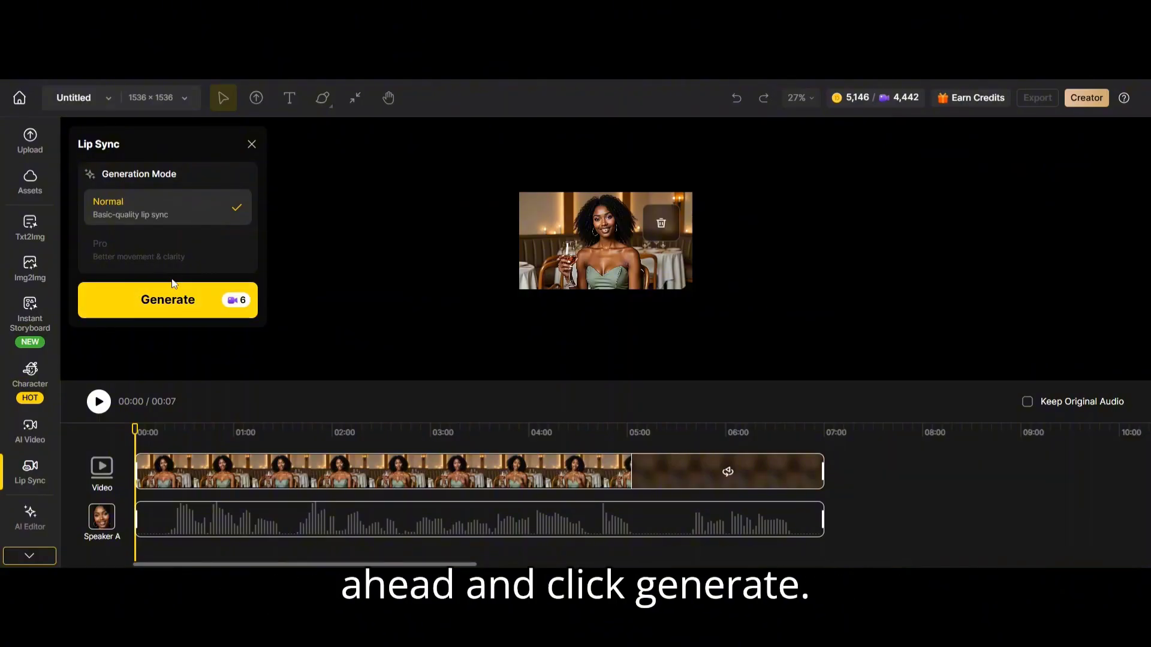
left_click(177, 306)
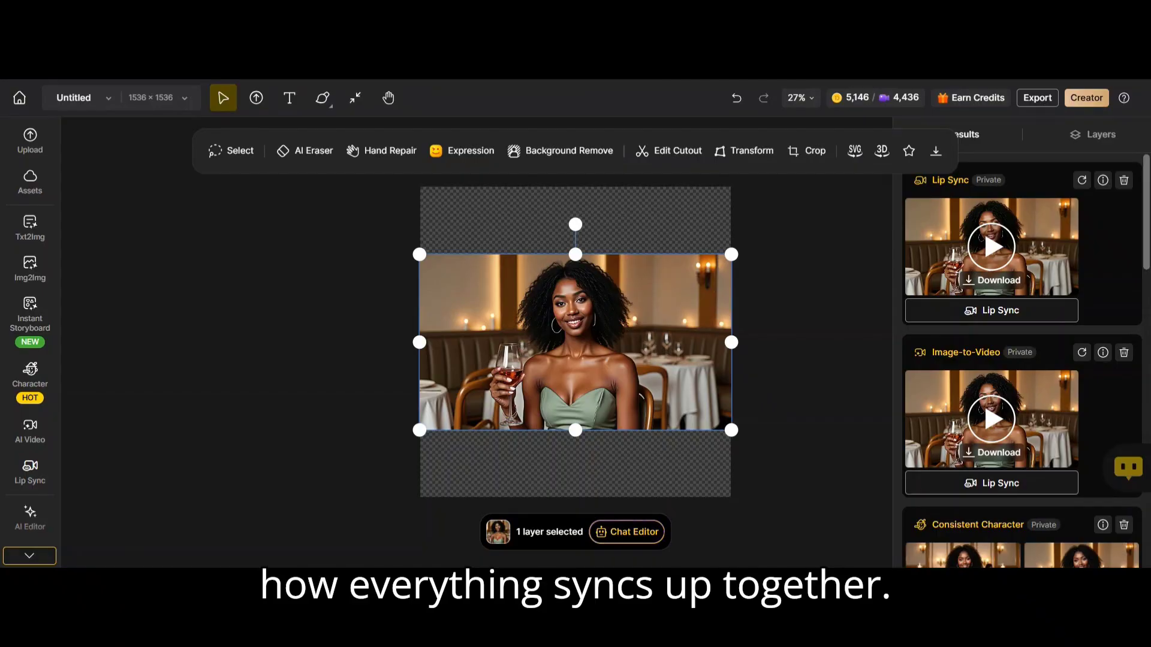
Step: Play the finished lip-synced video of Heaven to check the lip movement against the speech, and close the preview
left_click(990, 253)
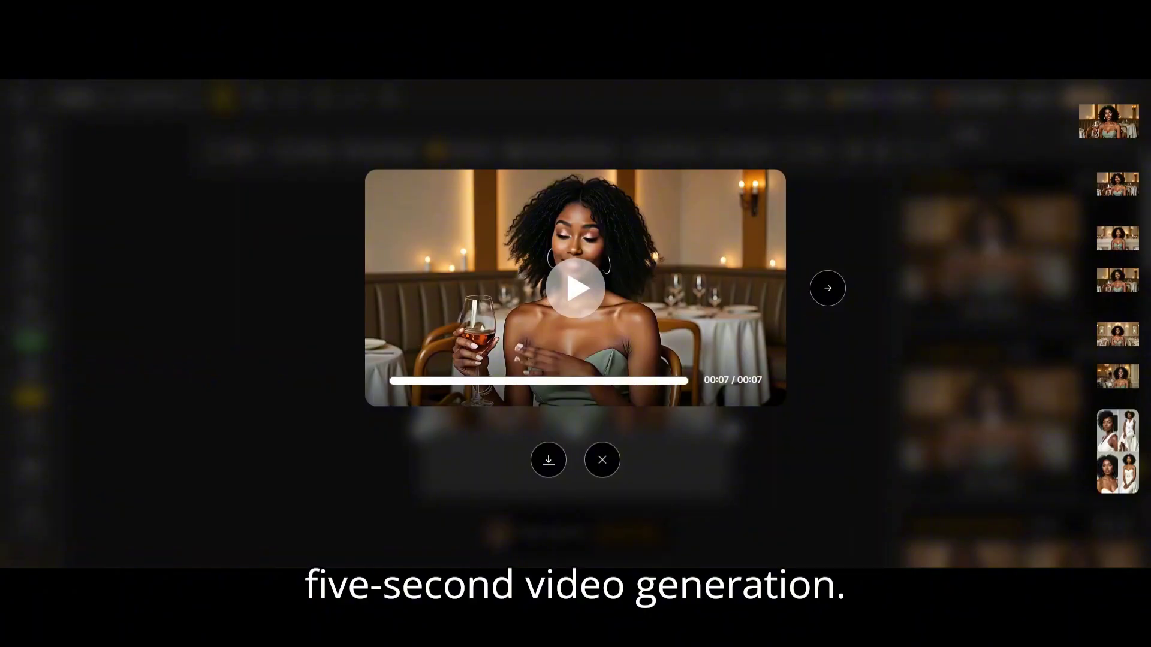
left_click(581, 293)
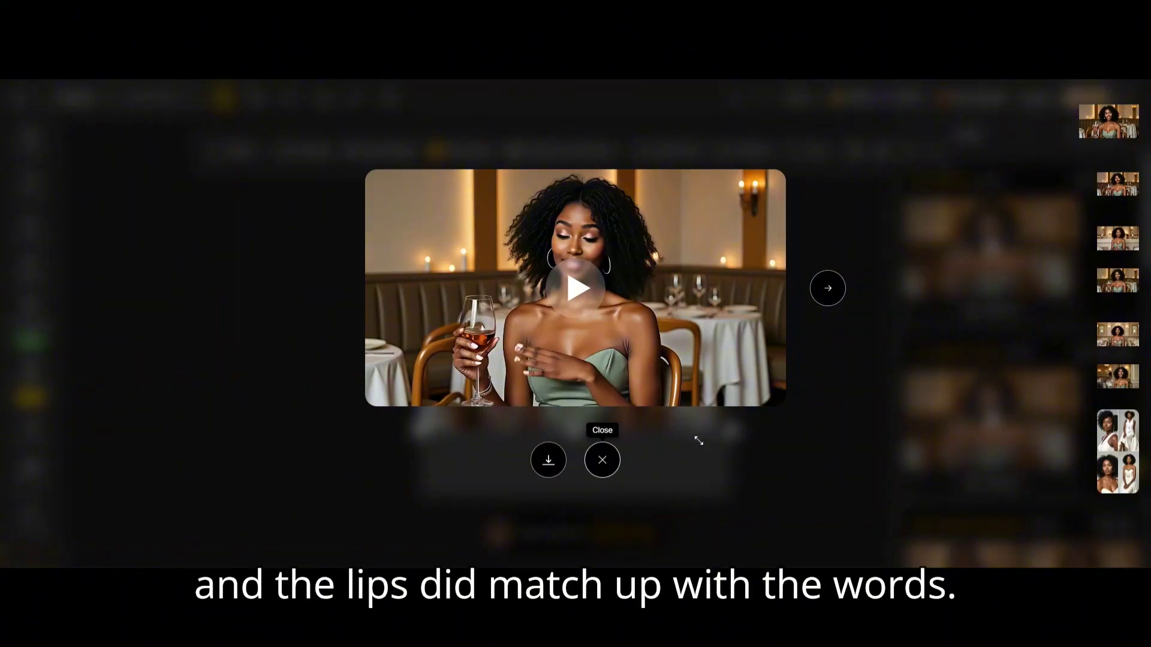
left_click(596, 470)
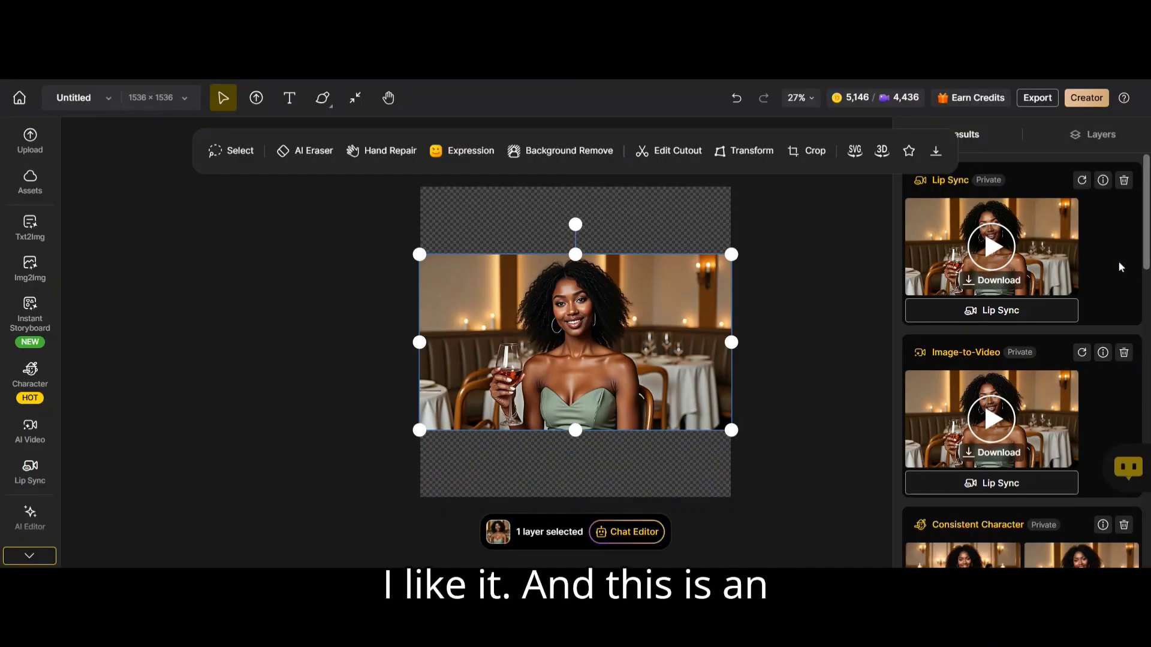